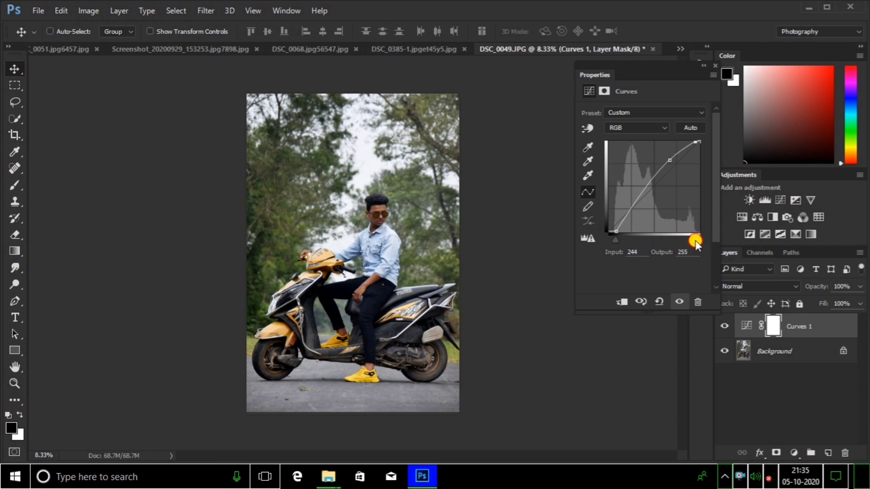
# Pull the RGB curve's white point inward and fine-tune the highlight and shadow parts of the curve
pyautogui.moveTo(695, 242); pyautogui.dragTo(688, 242)
pyautogui.click(669, 160)
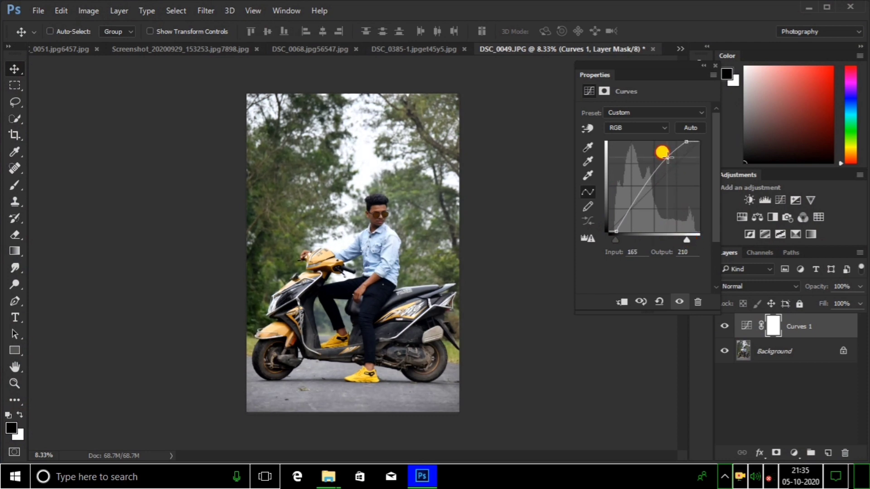
pyautogui.click(635, 199)
pyautogui.moveTo(635, 198); pyautogui.dragTo(636, 198)
# Compare the photo with and without the curves layer, flatten it, and open a duplicate layer in the Camera Raw Filter
pyautogui.click(724, 327)
pyautogui.click(725, 326)
pyautogui.rightClick(794, 348)
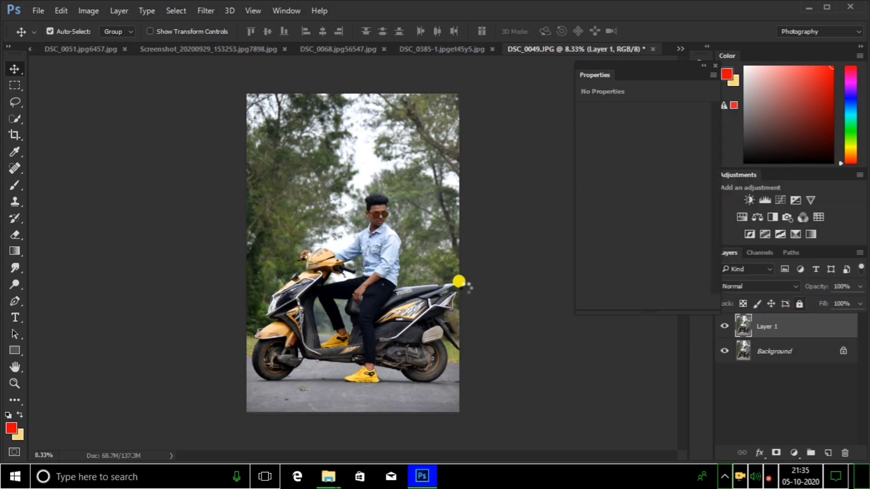
pyautogui.hotkey('ctrl', 'shift', 'a')
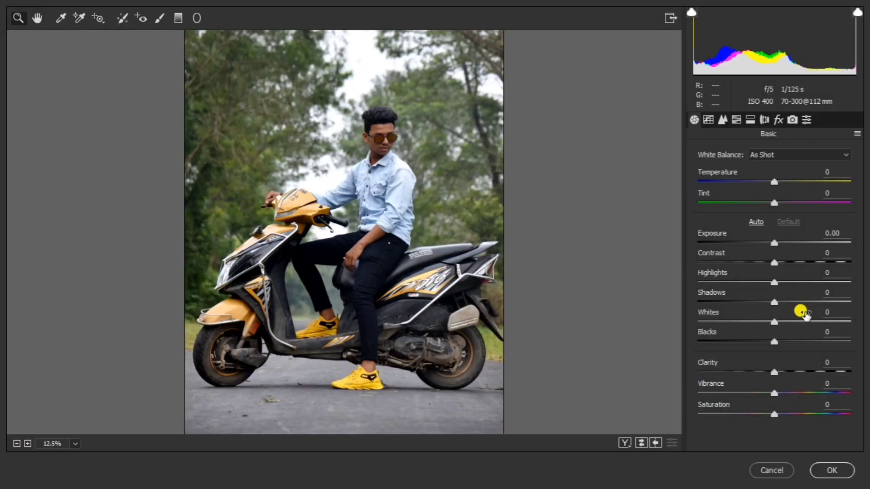
# Set Shadows to +63, Blacks to -8, Contrast to +8, Exposure to +0.15, Highlights to -60 and Whites to -41
pyautogui.moveTo(775, 302); pyautogui.dragTo(823, 304)
pyautogui.moveTo(775, 342); pyautogui.dragTo(768, 344)
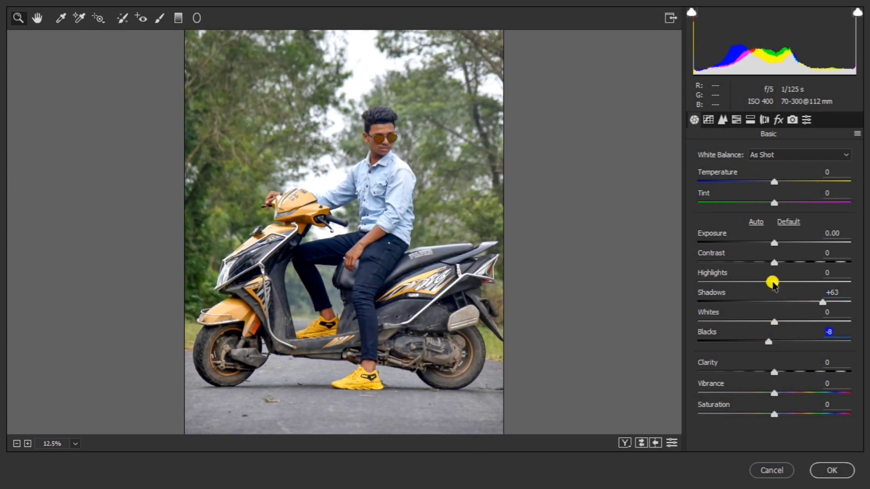
pyautogui.moveTo(775, 263); pyautogui.dragTo(775, 243)
pyautogui.hotkey('ctrl', '-')
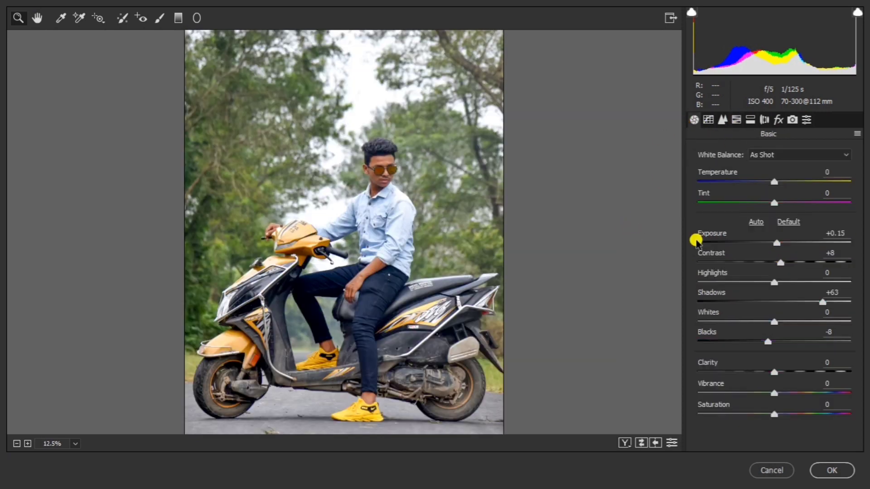
pyautogui.moveTo(774, 283); pyautogui.dragTo(729, 282)
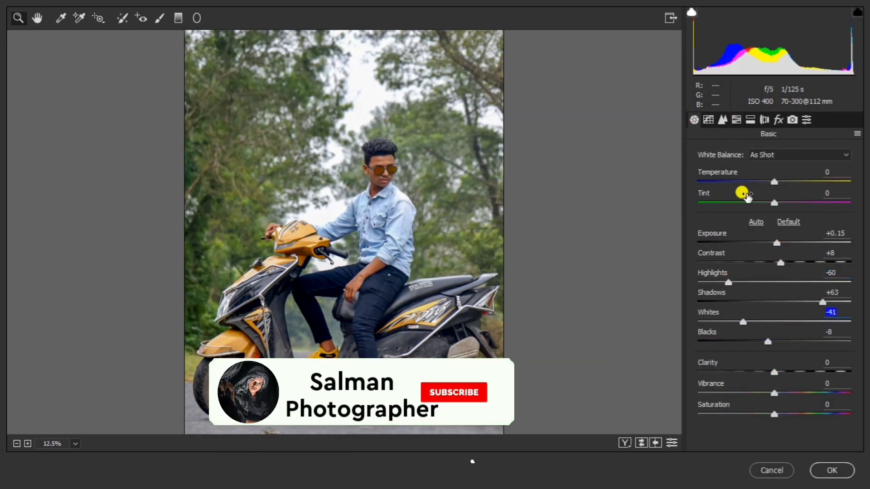
# Raise the Oranges luminance to +100, slightly lower the Oranges saturation, and reduce the overall Exposure to +0.05
pyautogui.click(736, 119)
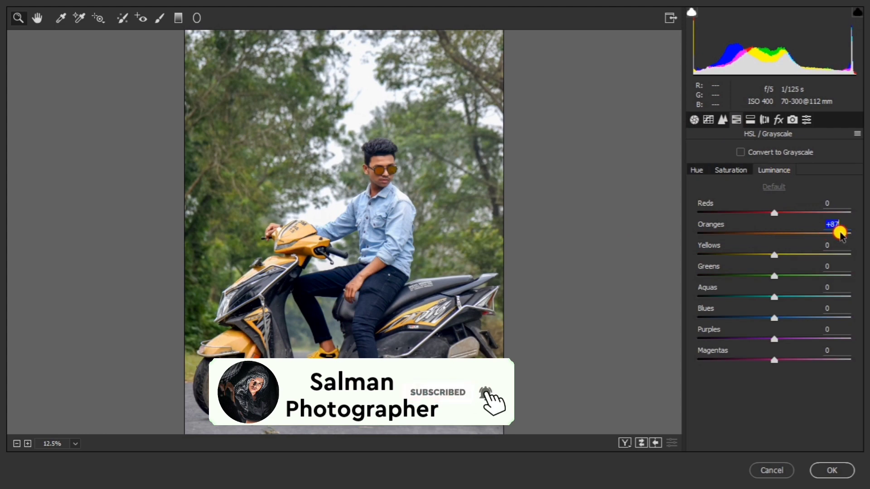
pyautogui.moveTo(774, 234); pyautogui.dragTo(847, 229)
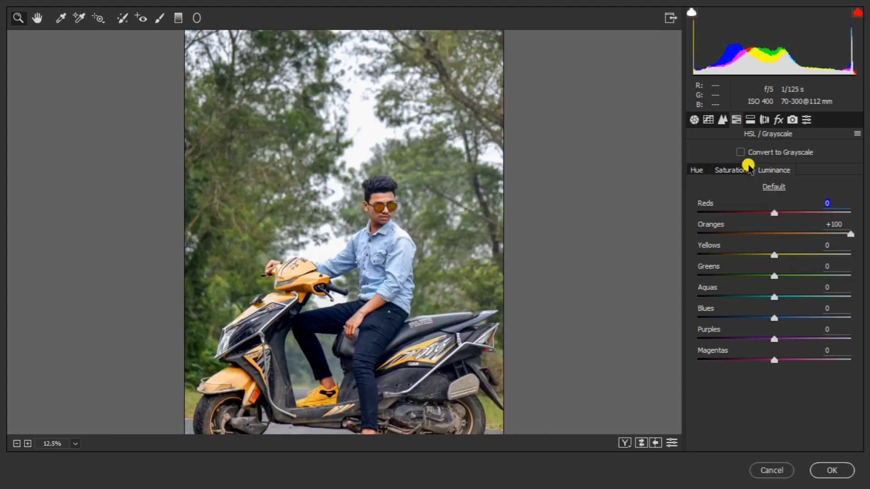
pyautogui.click(746, 169)
pyautogui.click(774, 234)
pyautogui.click(774, 170)
pyautogui.click(695, 120)
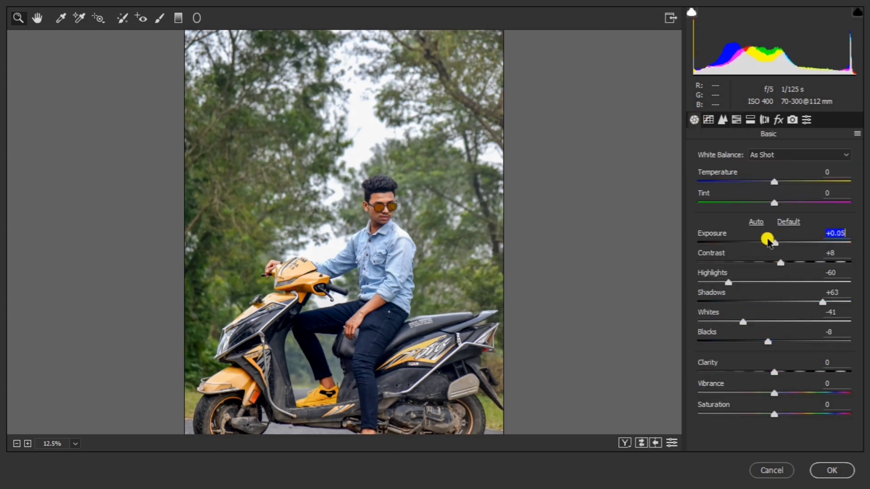
# Darken the foliage by lowering the Greens luminance to -31
pyautogui.click(738, 120)
pyautogui.moveTo(774, 276); pyautogui.dragTo(722, 267)
pyautogui.keyDown('alt'); pyautogui.click(665, 262); pyautogui.keyUp('alt')
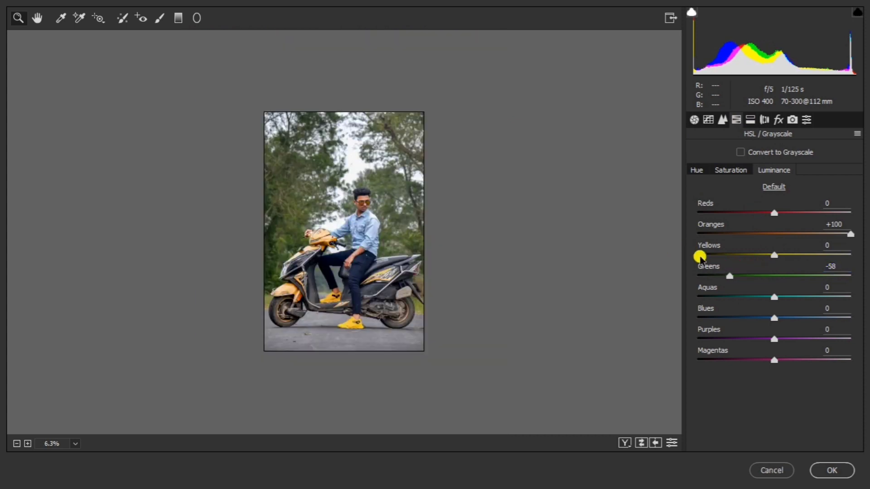
pyautogui.click(749, 276)
# Set the HSL saturation to +6 for Reds, +15 for Yellows, +100 for Greens and Aquas, and +53 for Blues
pyautogui.click(730, 171)
pyautogui.moveTo(803, 256); pyautogui.dragTo(863, 274)
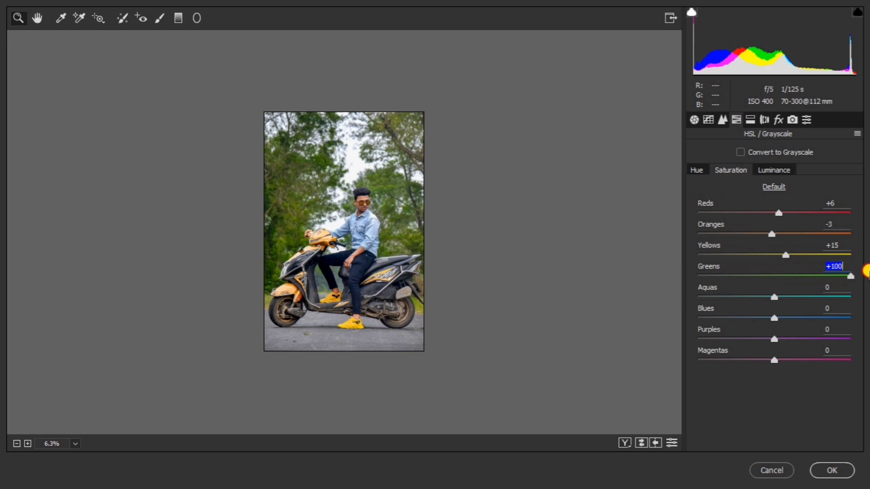
pyautogui.moveTo(775, 297); pyautogui.dragTo(861, 298)
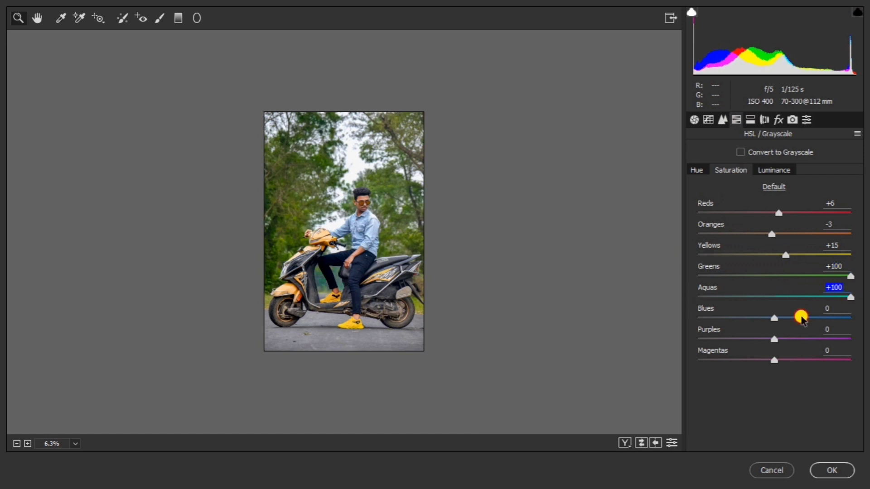
pyautogui.moveTo(800, 318); pyautogui.dragTo(825, 295)
# Set the Blues luminance to -7
pyautogui.click(774, 170)
pyautogui.click(438, 245)
pyautogui.click(730, 170)
# Shift the Greens hue towards aqua and the Yellows hue slightly towards orange, and reset the Greens luminance to 0
pyautogui.click(697, 170)
pyautogui.moveTo(774, 276); pyautogui.dragTo(792, 275)
pyautogui.keyDown('alt'); pyautogui.click(549, 265); pyautogui.keyUp('alt')
pyautogui.moveTo(774, 255)
pyautogui.mouseDown()
pyautogui.moveTo(866, 259)
pyautogui.moveTo(763, 262)
pyautogui.mouseUp()
pyautogui.click(774, 171)
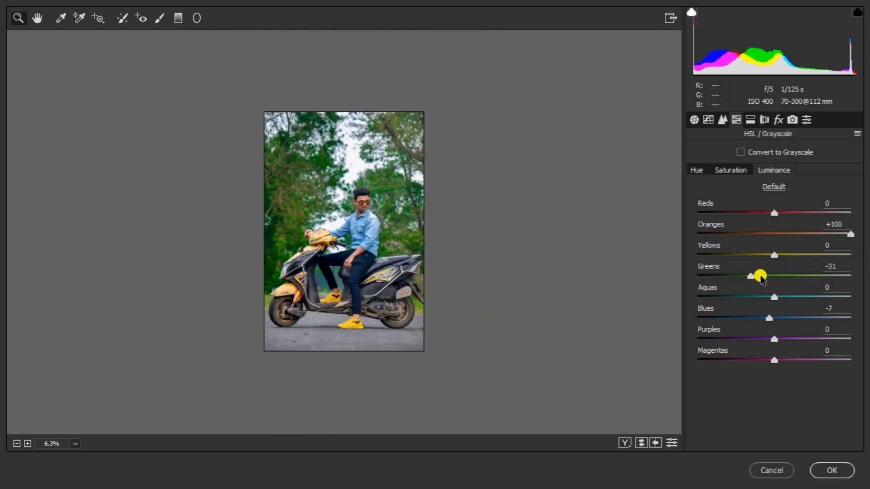
pyautogui.doubleClick(760, 276)
# Add a Color Priority post-crop vignette with Amount -22 and Midpoint 37, and set Dehaze to +8
pyautogui.click(779, 120)
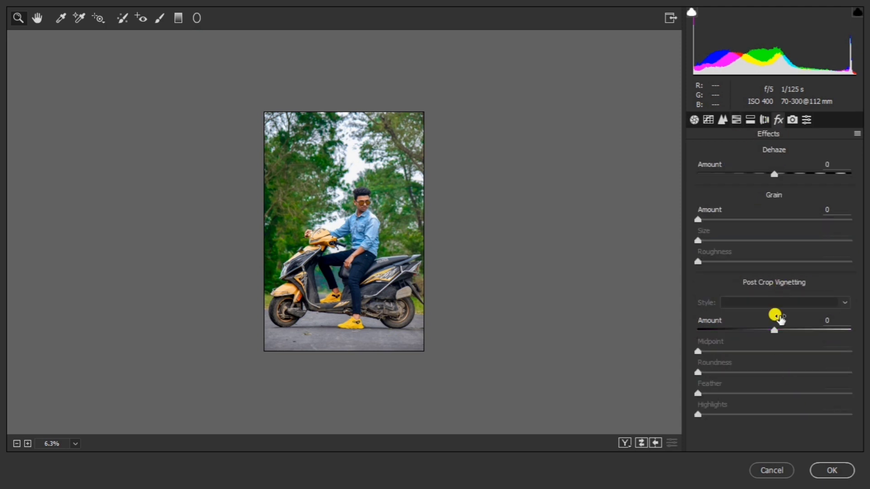
pyautogui.moveTo(775, 318); pyautogui.dragTo(754, 317)
pyautogui.click(764, 302)
pyautogui.click(759, 325)
pyautogui.moveTo(773, 350); pyautogui.dragTo(754, 349)
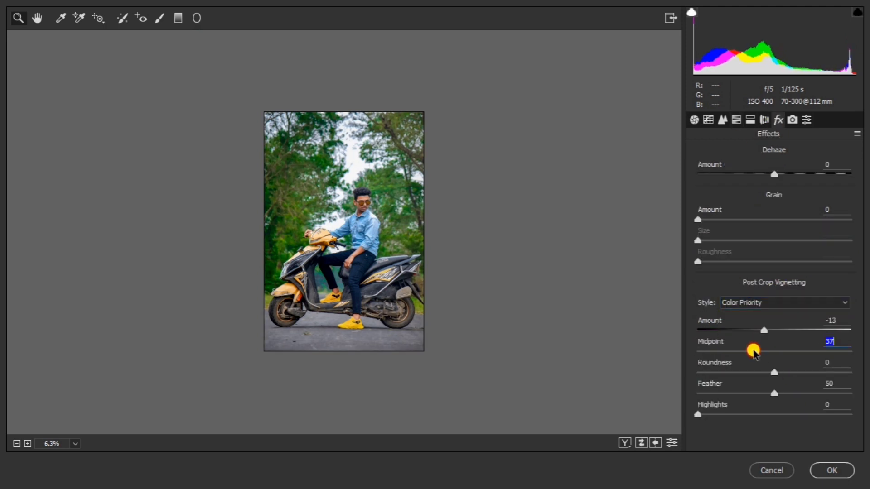
pyautogui.moveTo(759, 320); pyautogui.dragTo(752, 319)
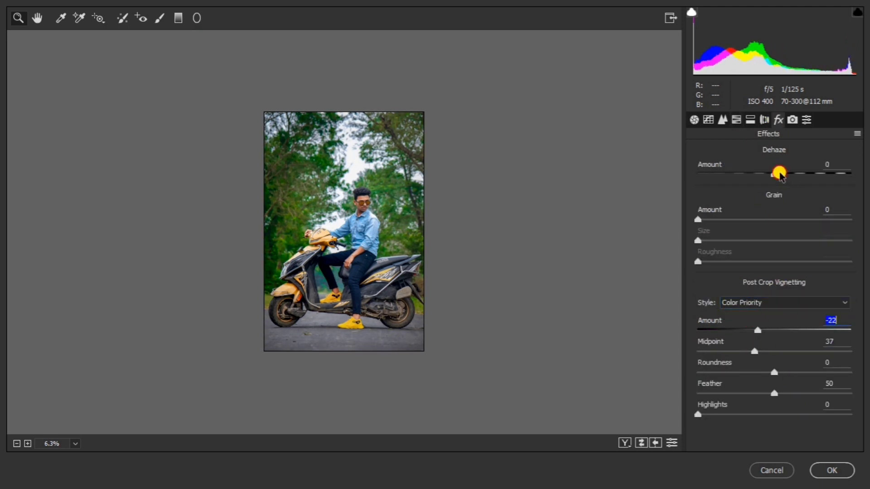
pyautogui.click(780, 174)
# Add a graduated filter over the road, fading from below the photo up to the scooter, and tilt it slightly
pyautogui.click(178, 18)
pyautogui.moveTo(328, 365); pyautogui.dragTo(345, 375)
pyautogui.hotkey('ctrl', '-')
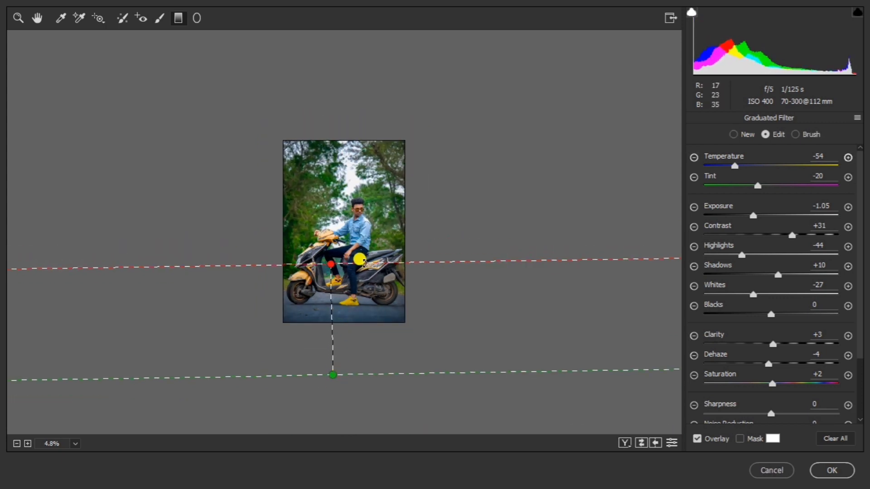
pyautogui.moveTo(360, 259); pyautogui.dragTo(371, 257)
# Set the graduated filter's Temperature to -80 and Tint to -67, and fine-tune its Exposure and Contrast
pyautogui.moveTo(734, 166); pyautogui.dragTo(715, 167)
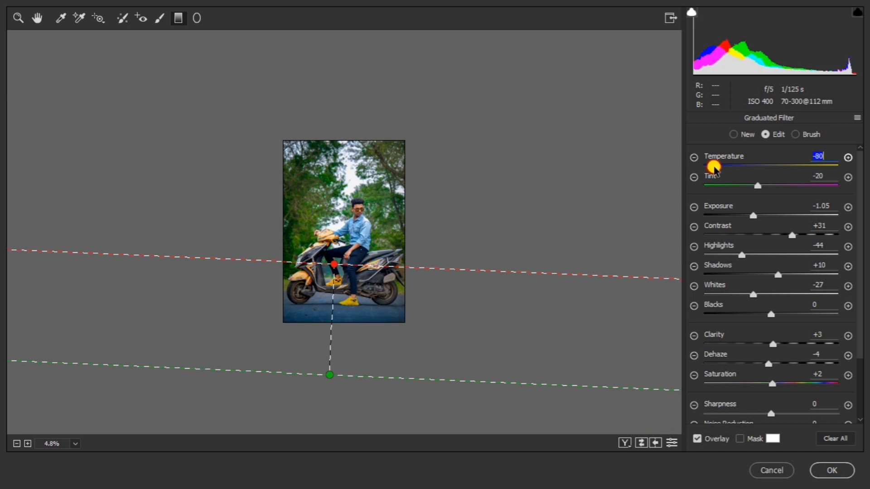
pyautogui.moveTo(758, 186); pyautogui.dragTo(726, 186)
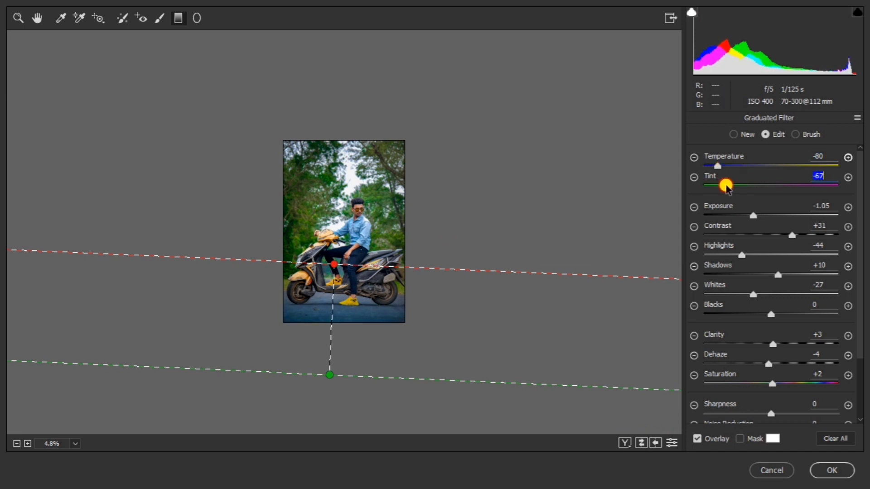
pyautogui.click(746, 213)
pyautogui.moveTo(792, 235); pyautogui.dragTo(793, 235)
pyautogui.click(19, 20)
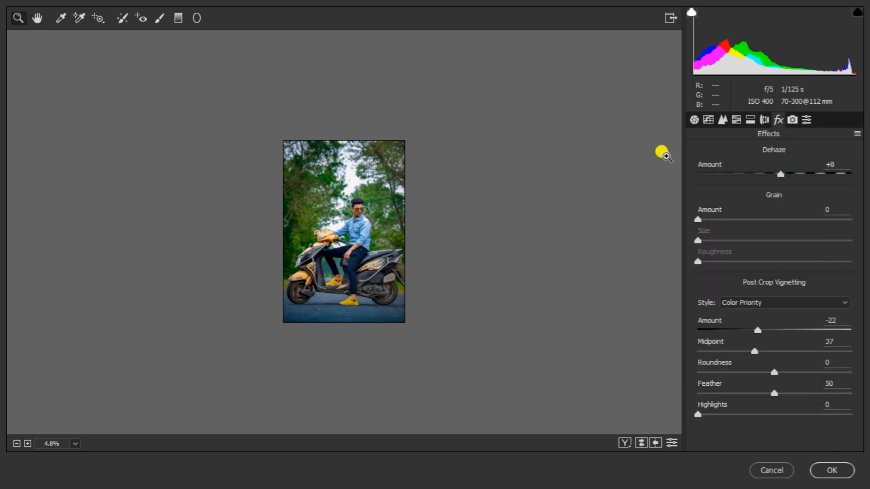
# Set the Greens luminance to -20 and the Oranges saturation to -8, and apply the Camera Raw adjustments
pyautogui.click(664, 154)
pyautogui.click(736, 120)
pyautogui.moveTo(761, 317); pyautogui.dragTo(738, 319)
pyautogui.hotkey('ctrl', 'z')
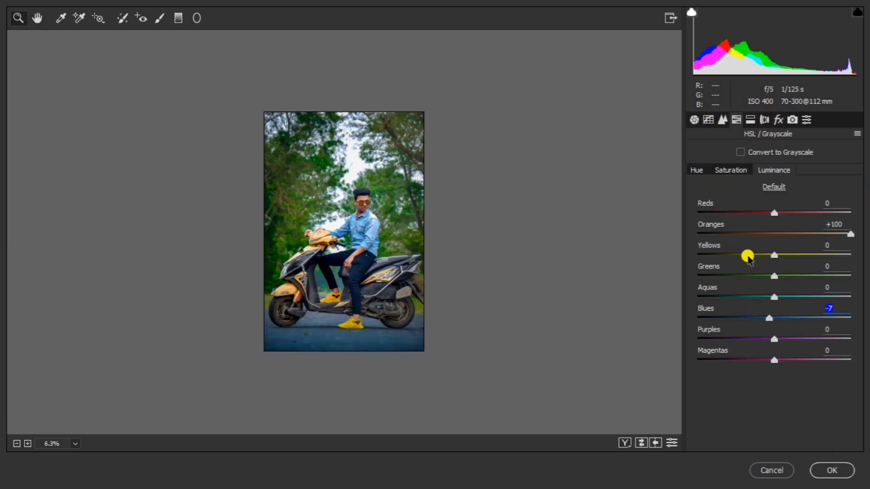
pyautogui.moveTo(778, 286); pyautogui.dragTo(711, 279)
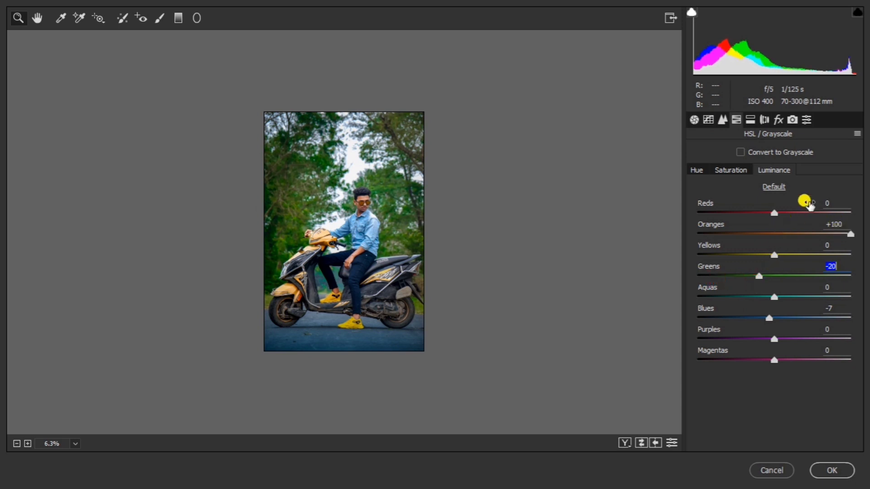
pyautogui.click(731, 170)
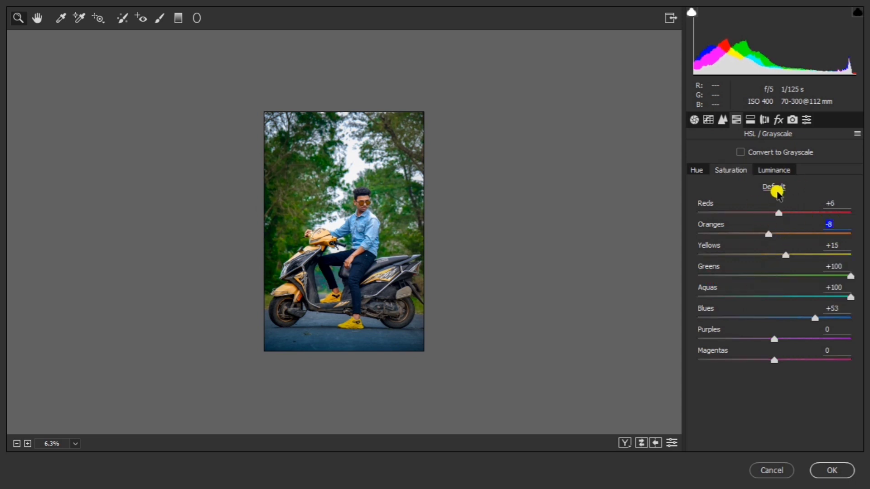
pyautogui.click(825, 470)
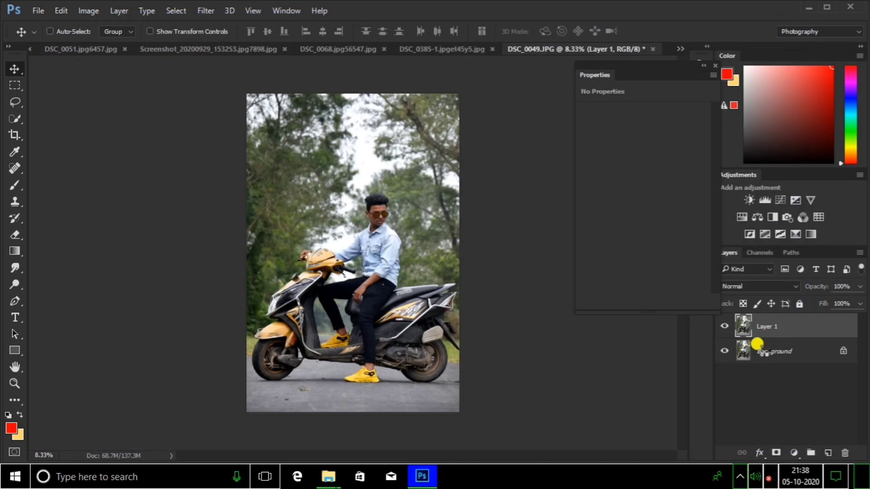
# Flatten the photo's layers into the background and save the file
pyautogui.rightClick(800, 345)
pyautogui.click(793, 303)
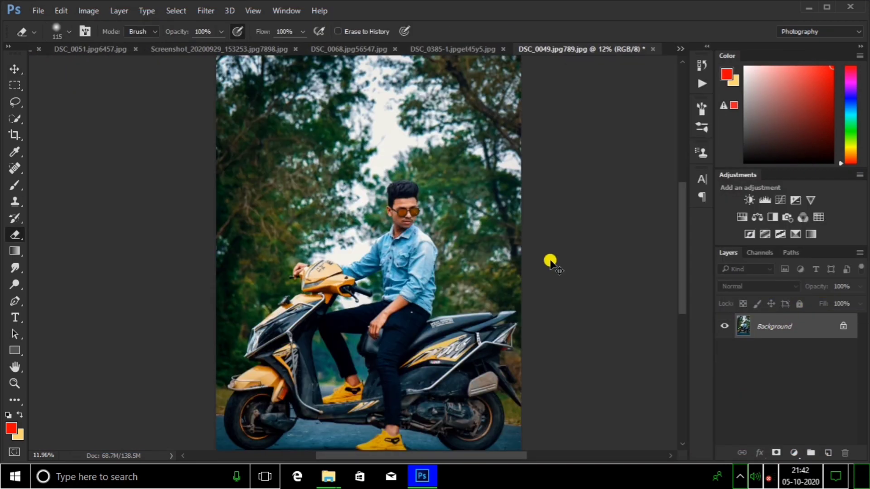
pyautogui.hotkey('ctrl', 's')
pyautogui.scroll(-1, 499, 279)
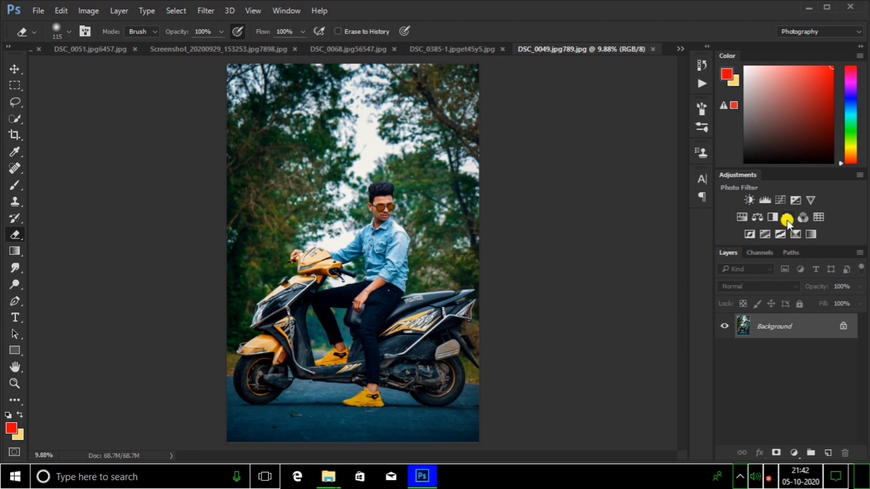
# Duplicate the Background layer and open the copy in the Camera Raw Filter
pyautogui.press('alt')
pyautogui.hotkey('ctrl', 'j')
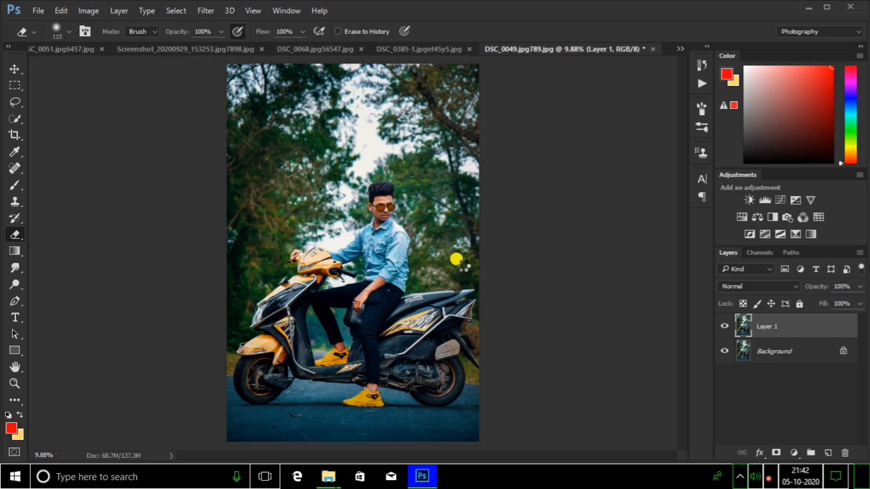
pyautogui.hotkey('ctrl', 'shift', 'a')
pyautogui.click(552, 222)
# Set the Greens saturation to +100 and the Greens luminance to +78, leaving the Yellows saturation at 0
pyautogui.click(737, 119)
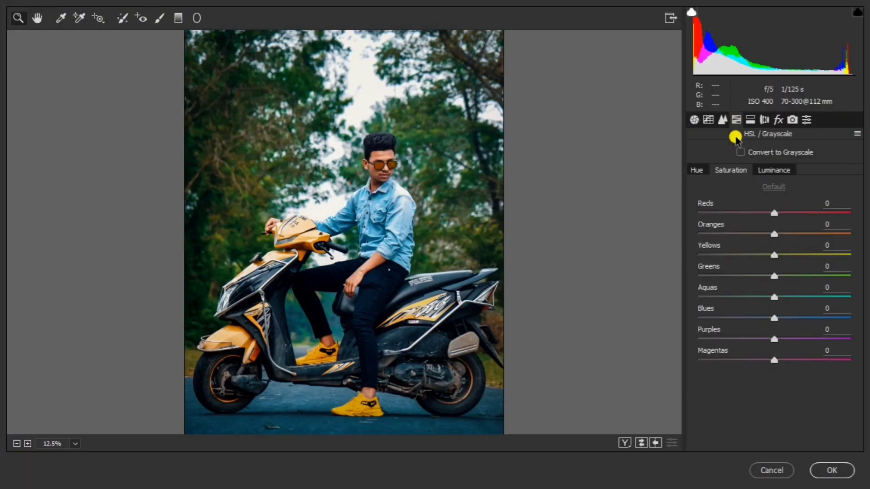
pyautogui.moveTo(825, 248); pyautogui.dragTo(701, 254)
pyautogui.doubleClick(701, 254)
pyautogui.moveTo(812, 273); pyautogui.dragTo(852, 282)
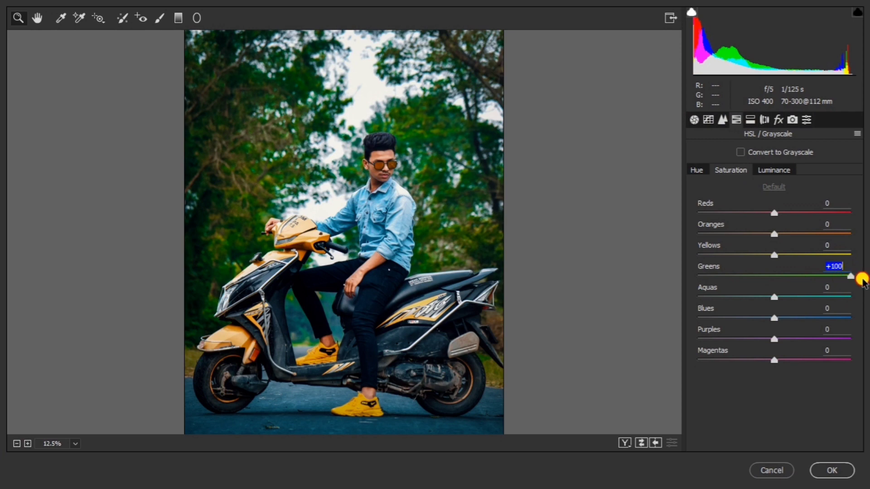
pyautogui.click(785, 187)
pyautogui.moveTo(792, 274); pyautogui.dragTo(835, 274)
pyautogui.keyDown('alt'); pyautogui.click(585, 277); pyautogui.keyUp('alt')
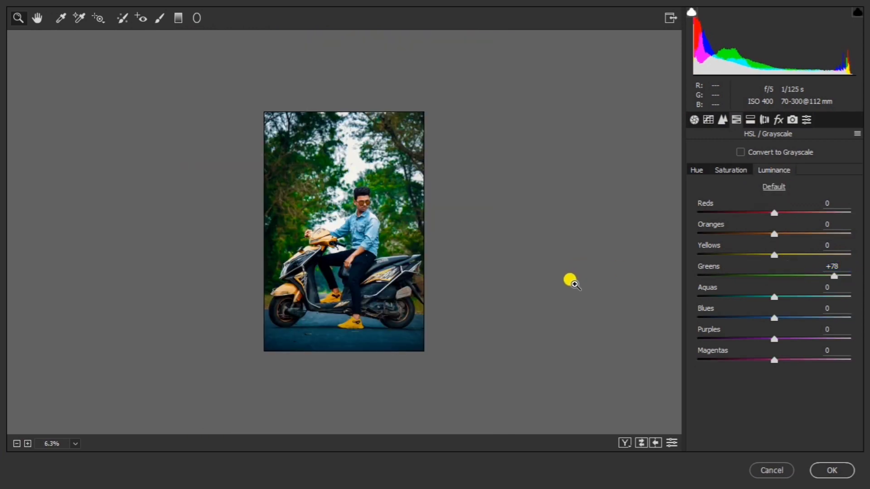
# Try fully desaturating the Aquas, Blues and Yellows one at a time, resetting each to 0
pyautogui.click(730, 169)
pyautogui.click(773, 298)
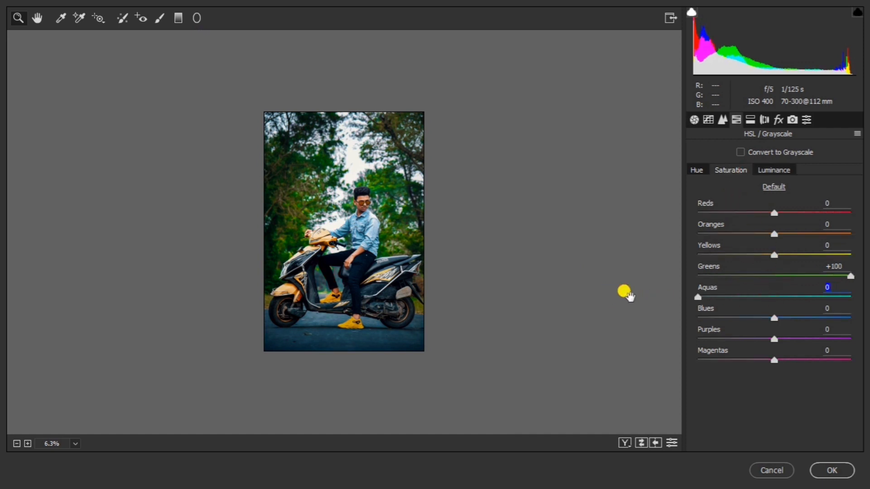
pyautogui.moveTo(776, 321); pyautogui.dragTo(652, 314)
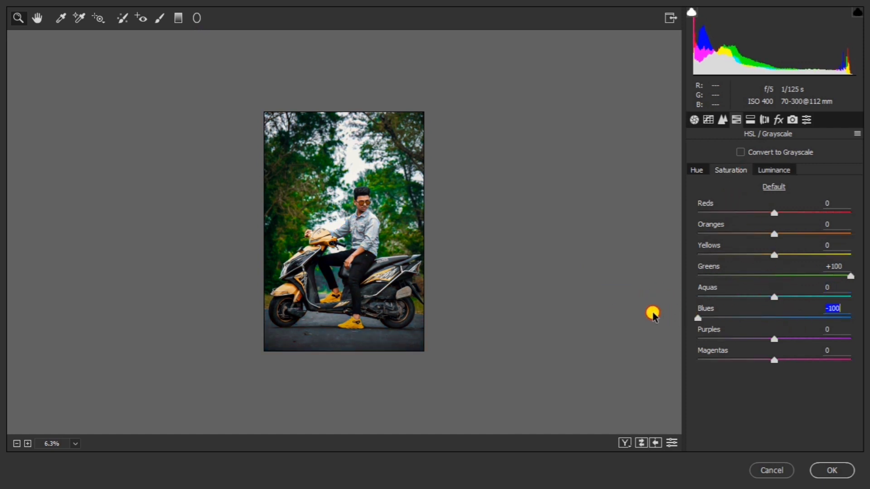
pyautogui.write('0')
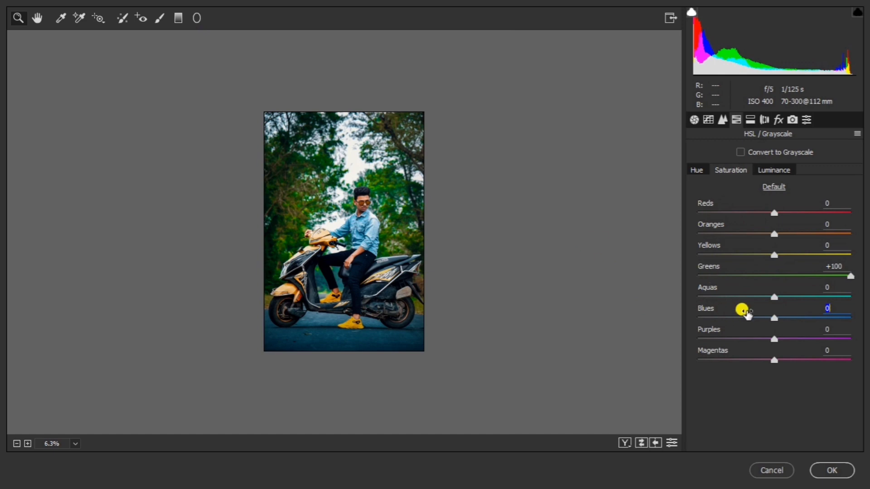
pyautogui.moveTo(784, 252); pyautogui.dragTo(625, 255)
pyautogui.write('0')
# Set the Greens saturation to +83, return the Aquas saturation to 0, and lower the Blues saturation to -98
pyautogui.moveTo(776, 293); pyautogui.dragTo(603, 290)
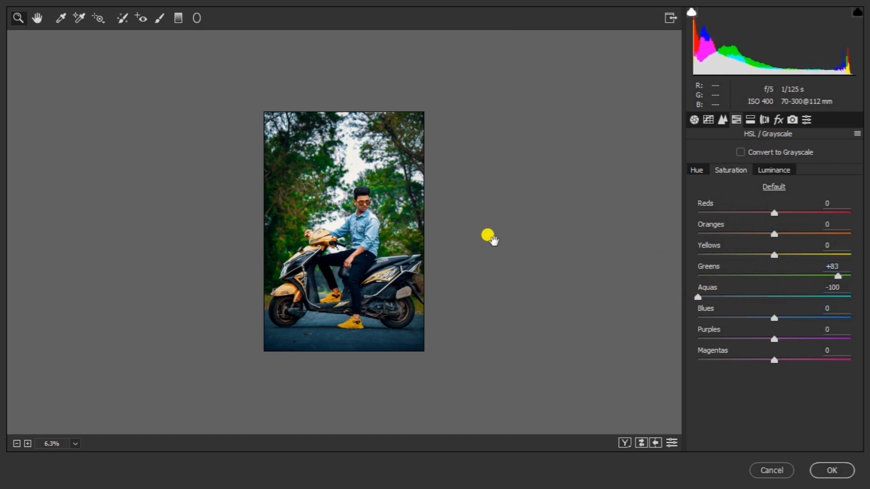
pyautogui.write('0')
pyautogui.moveTo(775, 317); pyautogui.dragTo(705, 316)
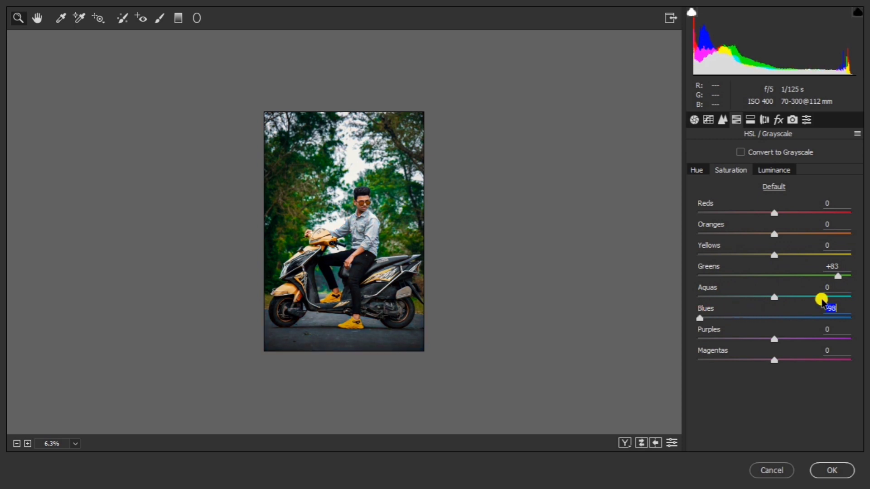
# Raise the Aquas saturation to +100 and set the Blues saturation to -10
pyautogui.moveTo(774, 297); pyautogui.dragTo(867, 301)
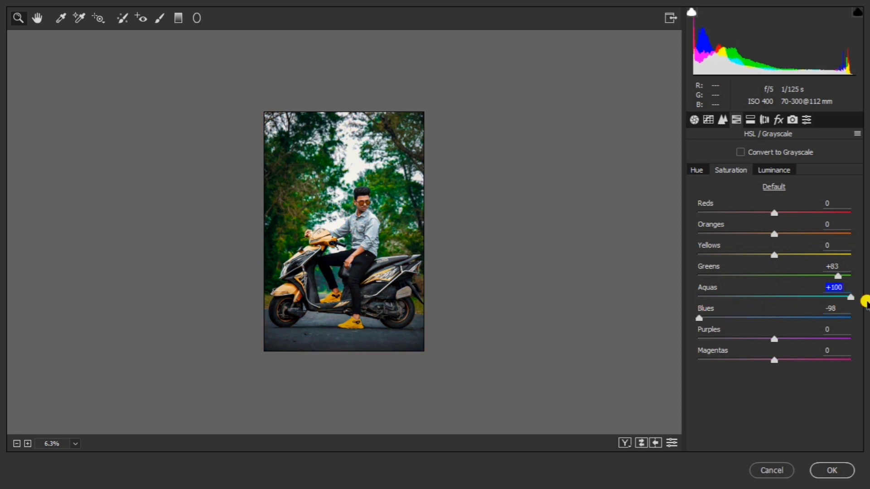
pyautogui.click(471, 243)
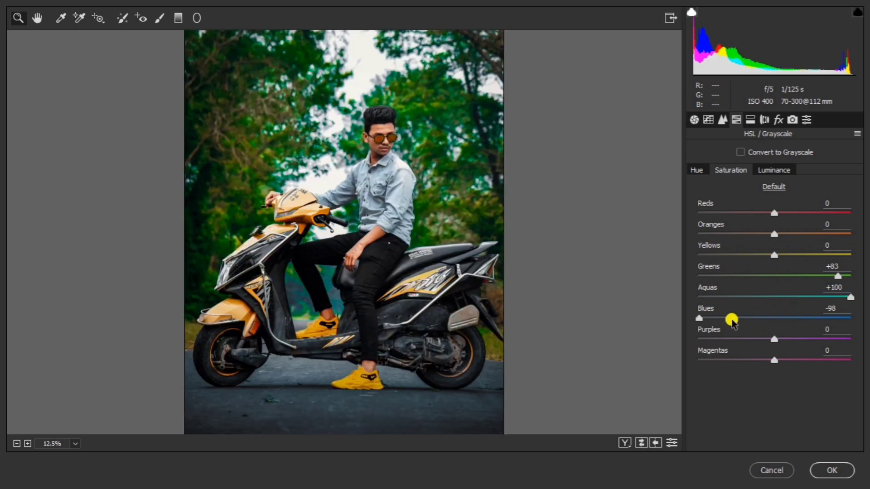
pyautogui.moveTo(730, 319); pyautogui.dragTo(776, 322)
# Set the Oranges luminance to +19 and the Oranges saturation to -11
pyautogui.keyDown('alt'); pyautogui.click(584, 273); pyautogui.keyUp('alt')
pyautogui.click(774, 171)
pyautogui.moveTo(792, 232)
pyautogui.mouseDown()
pyautogui.moveTo(811, 231)
pyautogui.moveTo(789, 234)
pyautogui.mouseUp()
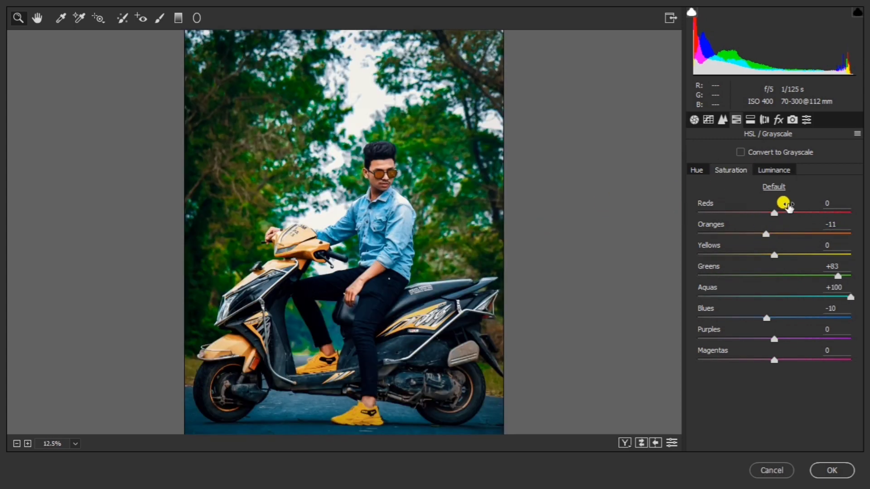
# Set the Reds saturation to +22 and the Yellows saturation to +55
pyautogui.moveTo(785, 208)
pyautogui.mouseDown()
pyautogui.moveTo(852, 212)
pyautogui.moveTo(798, 213)
pyautogui.mouseUp()
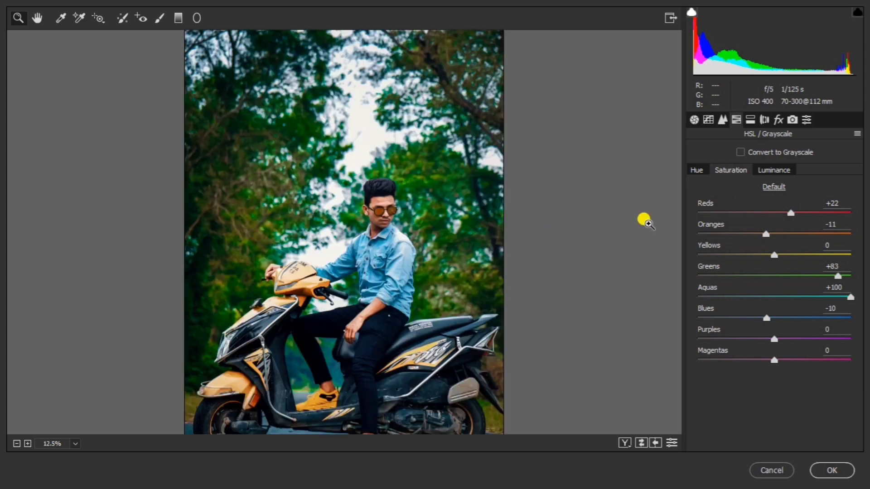
pyautogui.moveTo(775, 255); pyautogui.dragTo(697, 254)
pyautogui.click(824, 254)
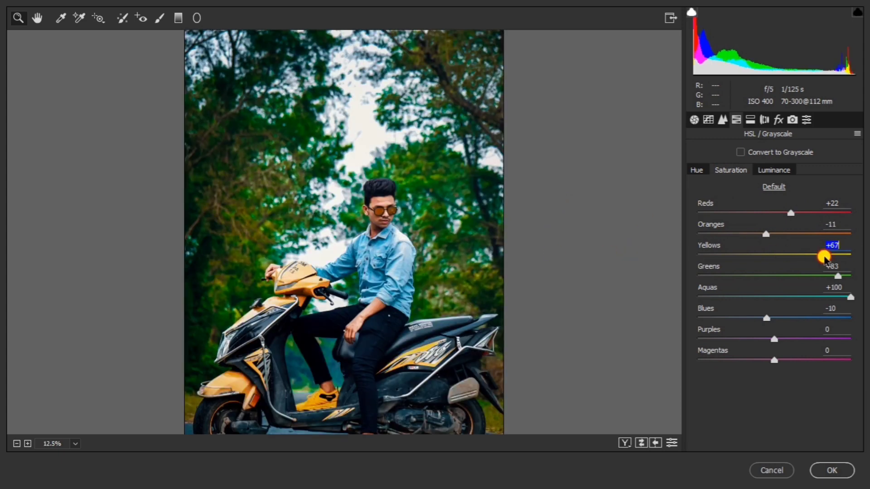
pyautogui.keyDown('alt'); pyautogui.click(574, 230); pyautogui.keyUp('alt')
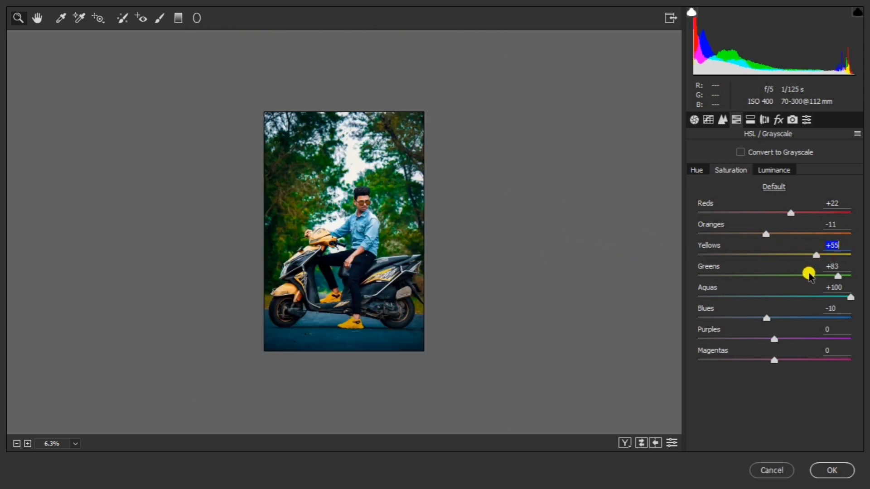
# Try lowering the Greens saturation to -100 and the Aquas saturation to -15, and undo the changes
pyautogui.moveTo(809, 274); pyautogui.dragTo(630, 276)
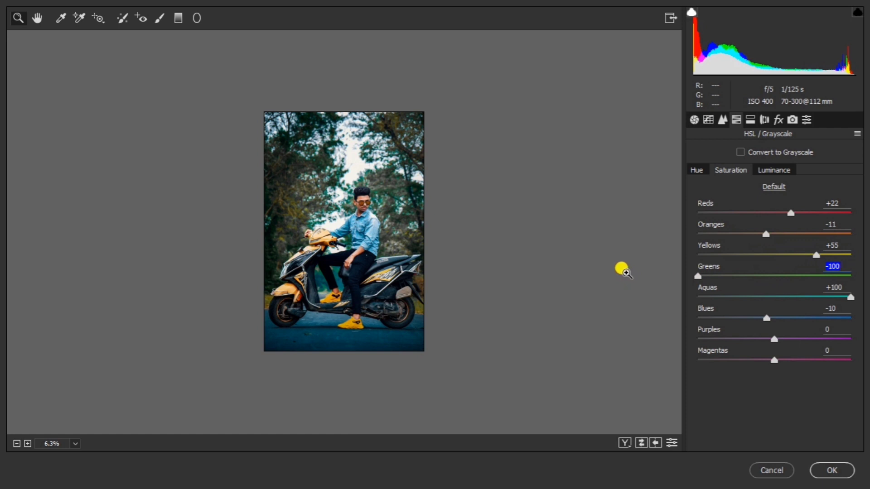
pyautogui.moveTo(819, 293); pyautogui.dragTo(745, 299)
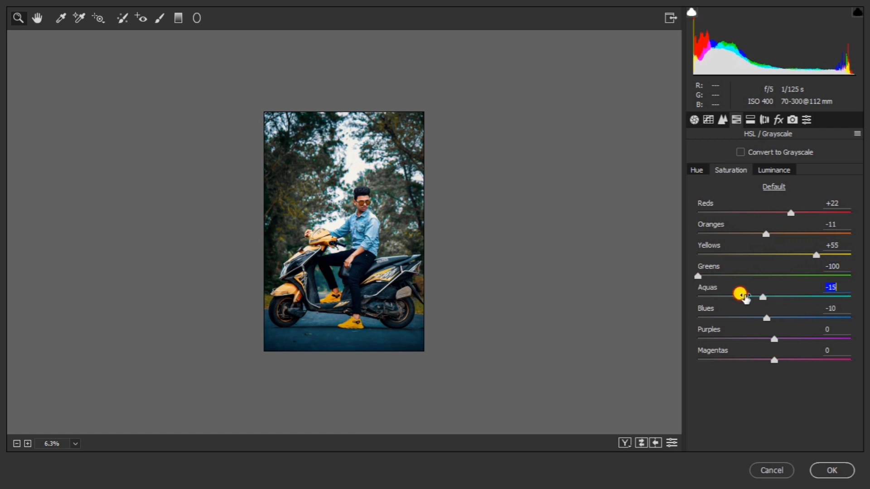
pyautogui.hotkey('ctrl', 'z')
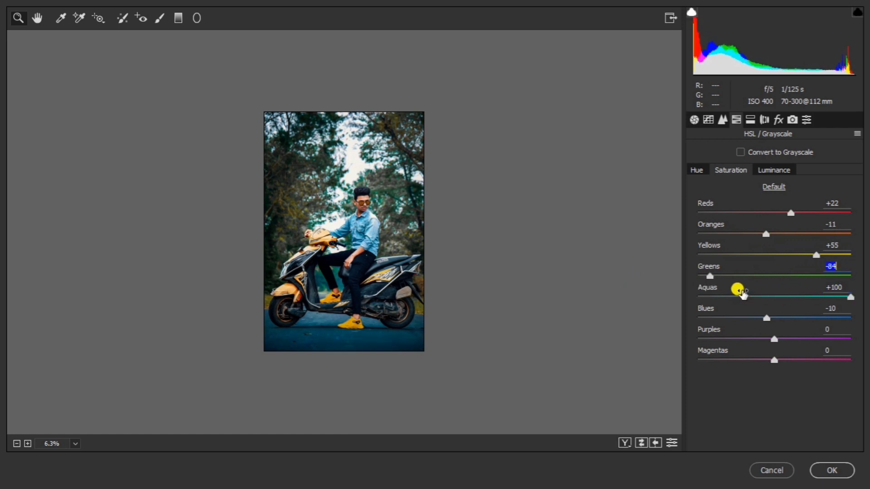
# Try shifting the Greens hue to -85, the Yellows hue upward and the Aquas hue to -100, undoing the shifts
pyautogui.click(698, 171)
pyautogui.moveTo(772, 275); pyautogui.dragTo(710, 274)
pyautogui.moveTo(774, 254); pyautogui.dragTo(852, 254)
pyautogui.hotkey('ctrl', 'z')
pyautogui.click(767, 294)
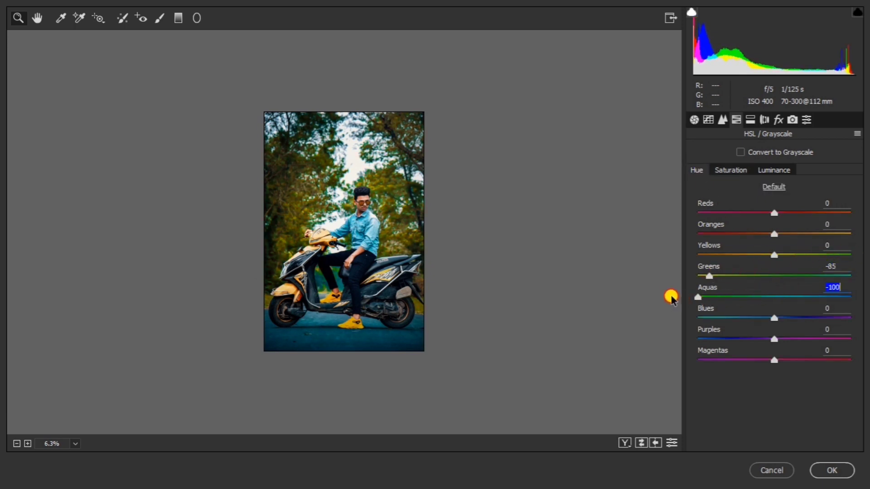
pyautogui.hotkey('ctrl', 'z')
# Set the Greens hue to -21, the Greens saturation to +100 and the Yellows saturation to +43
pyautogui.moveTo(774, 275); pyautogui.dragTo(758, 276)
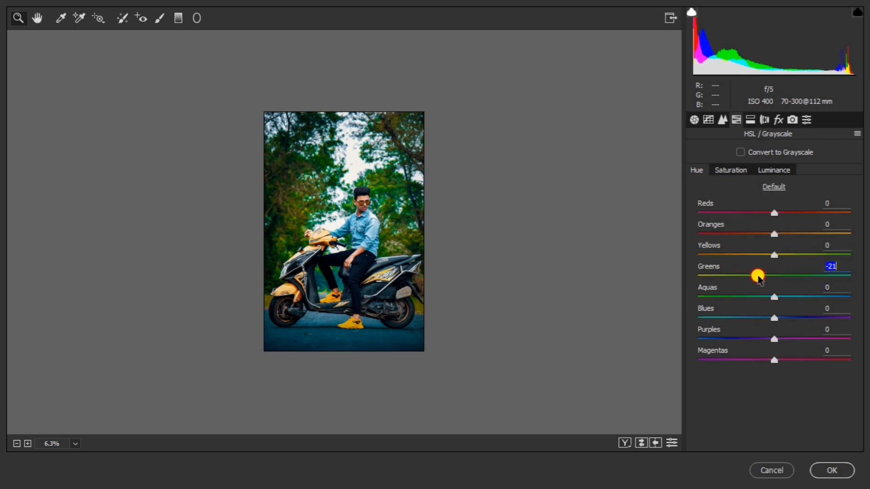
pyautogui.click(744, 171)
pyautogui.moveTo(836, 276); pyautogui.dragTo(864, 276)
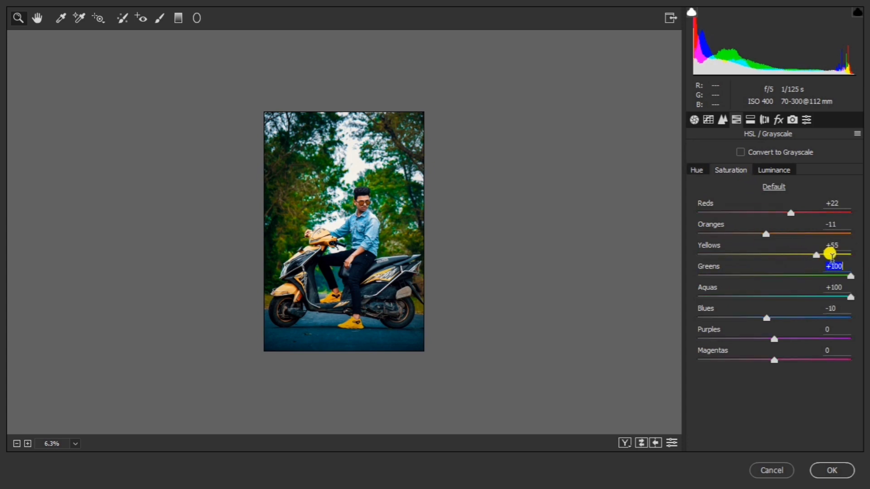
pyautogui.moveTo(816, 255)
pyautogui.mouseDown()
pyautogui.moveTo(751, 255)
pyautogui.moveTo(804, 255)
pyautogui.mouseUp()
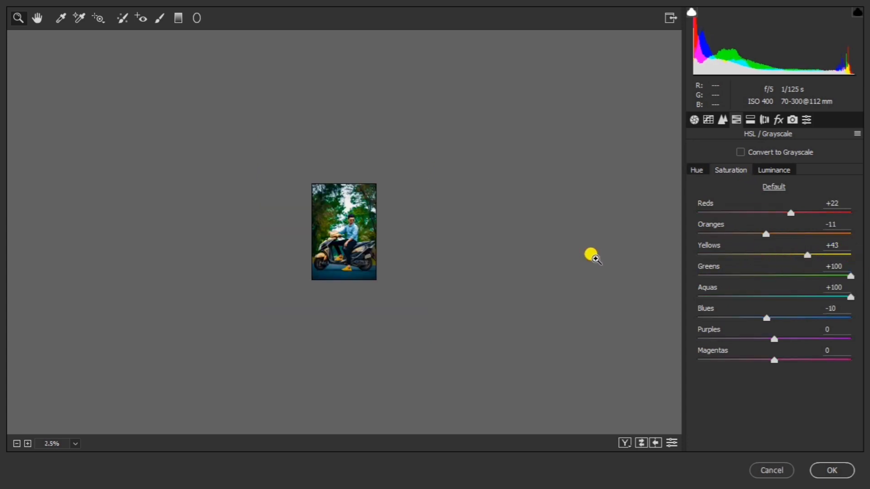
# Try the Greens saturation at -100 and undo it, and set the Greens luminance to +48 and the Yellows hue to -3
pyautogui.moveTo(776, 276); pyautogui.dragTo(669, 280)
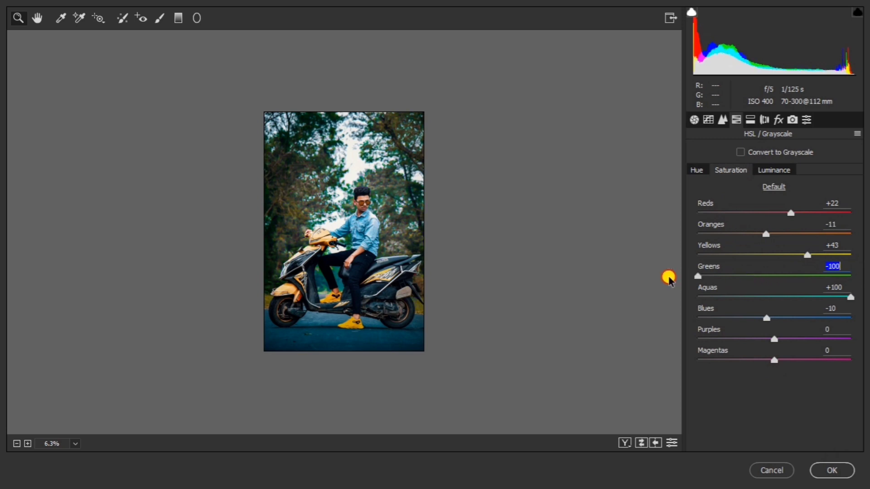
pyautogui.hotkey('ctrl', 'z')
pyautogui.click(783, 171)
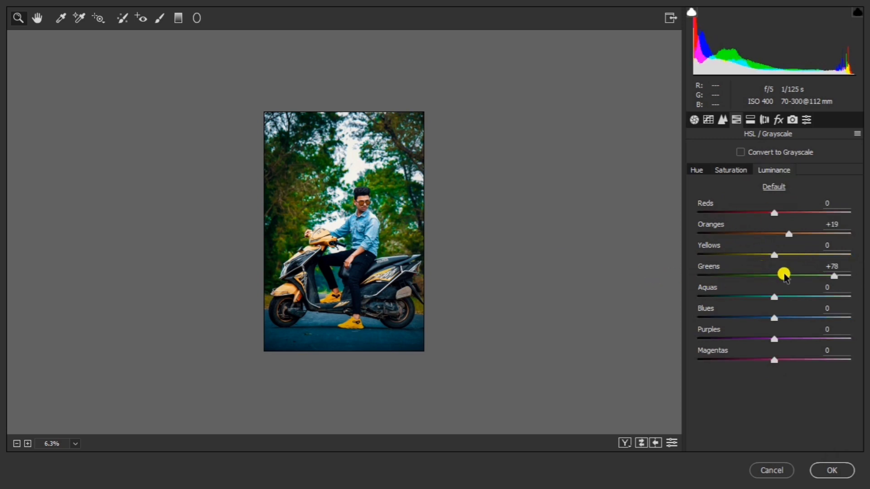
pyautogui.moveTo(783, 275); pyautogui.dragTo(812, 280)
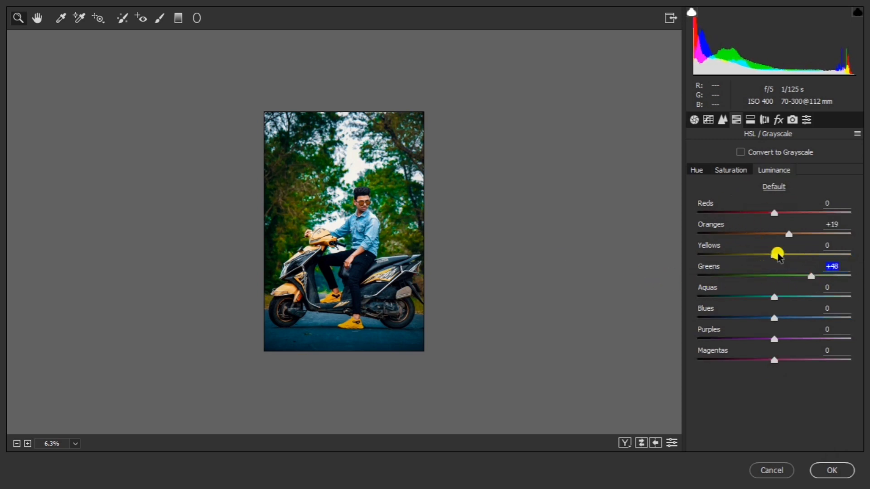
pyautogui.moveTo(778, 254); pyautogui.dragTo(792, 253)
pyautogui.click(699, 171)
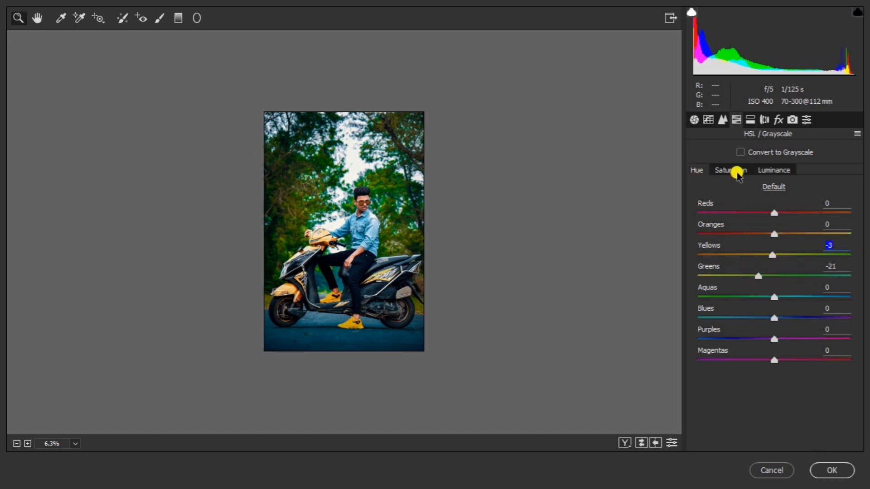
# Fine-tune the Greens and Aquas, setting the Aquas luminance to -14, and apply the Camera Raw Filter
pyautogui.click(737, 173)
pyautogui.moveTo(815, 272); pyautogui.dragTo(854, 275)
pyautogui.moveTo(773, 297); pyautogui.dragTo(612, 290)
pyautogui.moveTo(764, 274); pyautogui.dragTo(796, 298)
pyautogui.click(843, 296)
pyautogui.click(767, 318)
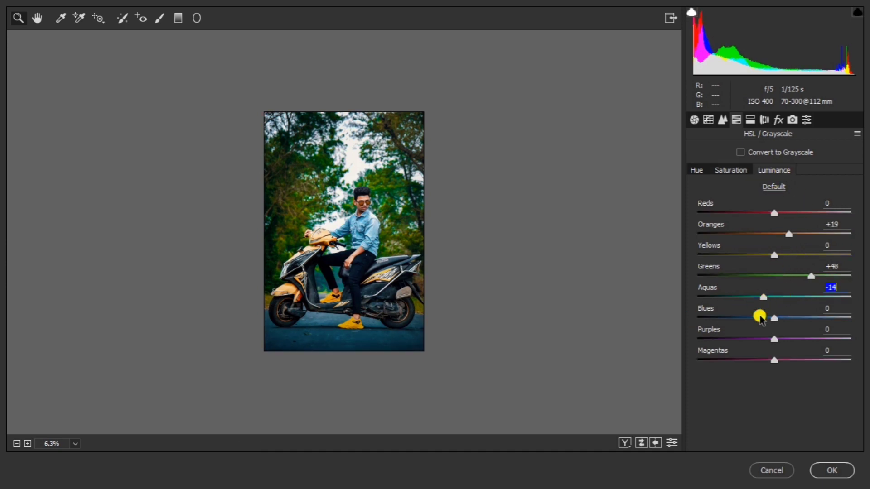
pyautogui.click(830, 470)
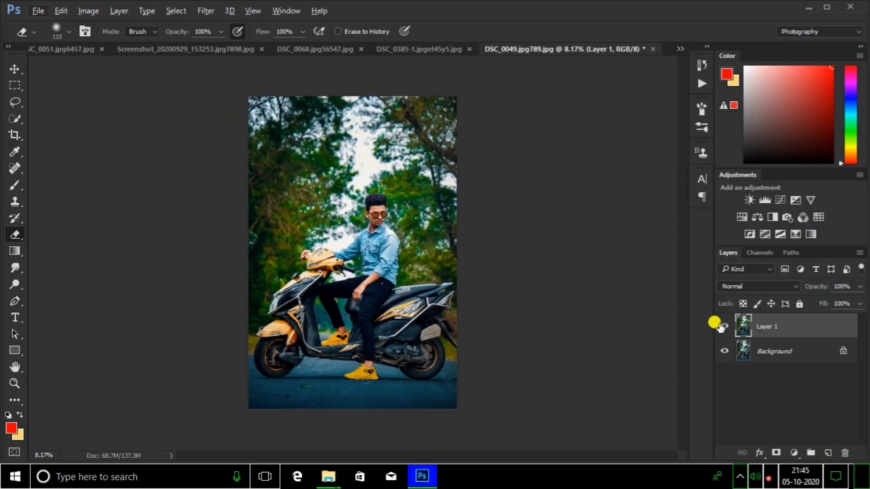
# Compare Layer 1 with the original, merge it into the Background, and duplicate the merged image onto a new layer
pyautogui.click(722, 327)
pyautogui.click(722, 327)
pyautogui.rightClick(797, 346)
pyautogui.click(798, 307)
pyautogui.hotkey('ctrl', 's')
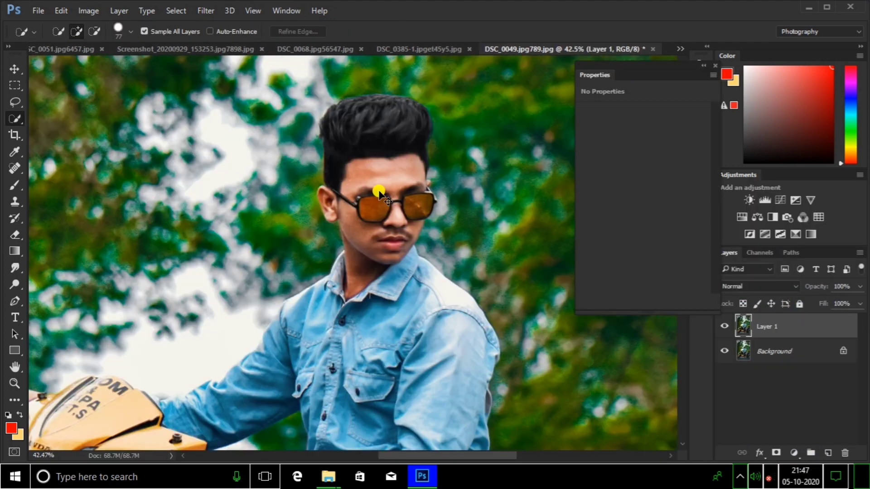
# Smooth the skin across the middle of the forehead on Layer 1 using the Mixer Brush at 57 px
pyautogui.scroll(3, 365, 185)
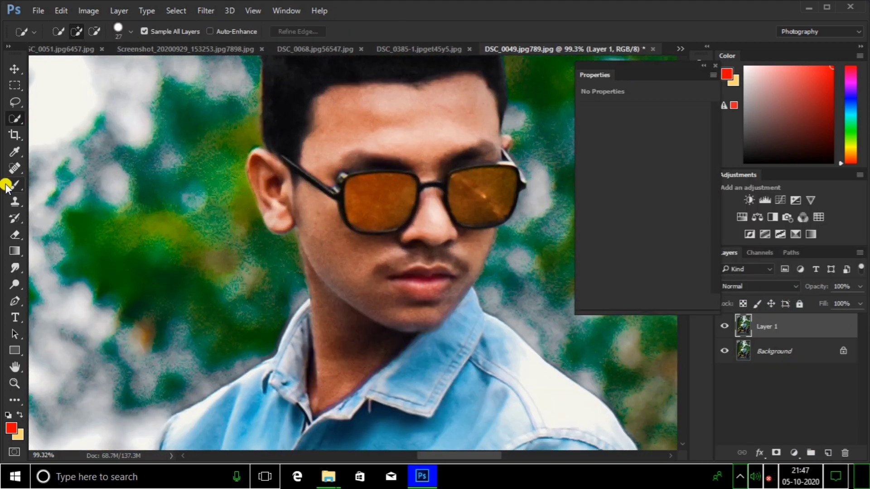
pyautogui.rightClick(6, 186)
pyautogui.click(68, 222)
pyautogui.scroll(-3, 203, 165)
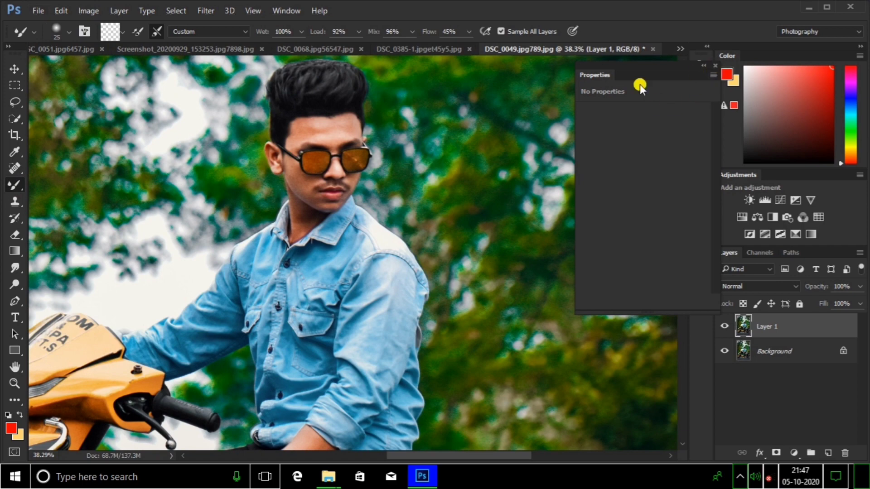
pyautogui.scroll(-3, 414, 163)
pyautogui.scroll(2, 386, 192)
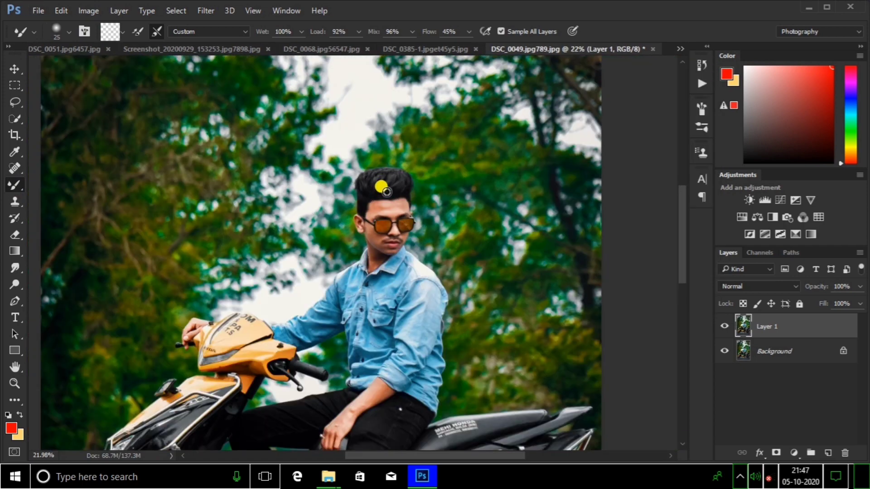
pyautogui.scroll(8, 387, 191)
pyautogui.moveTo(435, 208); pyautogui.dragTo(449, 208)
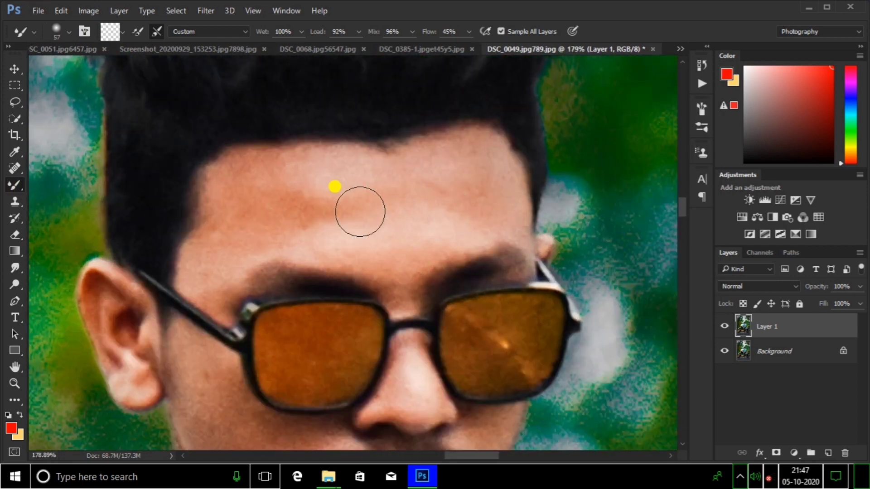
pyautogui.moveTo(360, 212)
pyautogui.mouseDown()
pyautogui.moveTo(330, 211)
pyautogui.moveTo(331, 197)
pyautogui.moveTo(343, 222)
pyautogui.moveTo(379, 184)
pyautogui.moveTo(431, 198)
pyautogui.mouseUp()
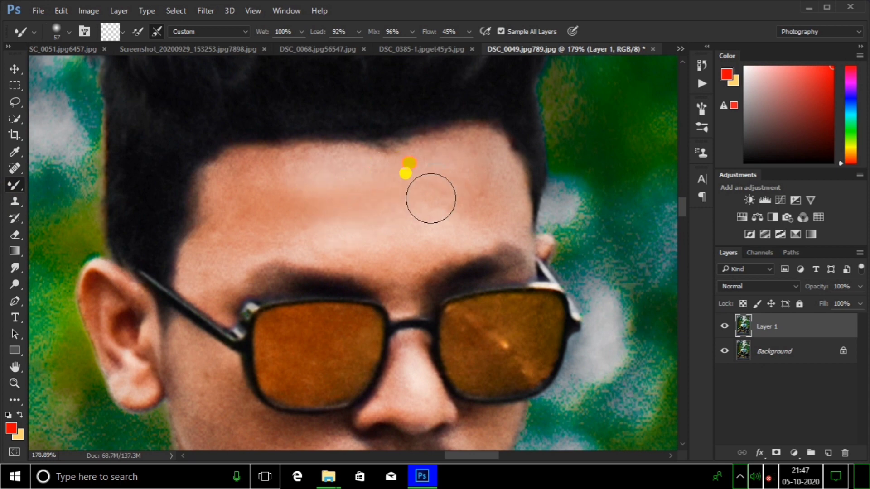
# Smooth the remaining forehead along the hairline and above the eyebrows, reducing the Mixer Brush gradually to 45 px
pyautogui.scroll(-2, 441, 155)
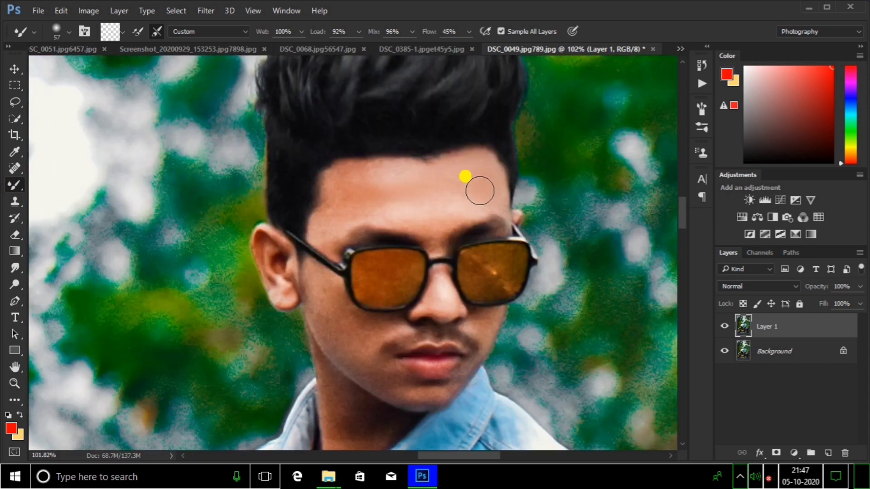
pyautogui.moveTo(390, 198)
pyautogui.mouseDown()
pyautogui.moveTo(404, 182)
pyautogui.moveTo(398, 206)
pyautogui.moveTo(426, 198)
pyautogui.mouseUp()
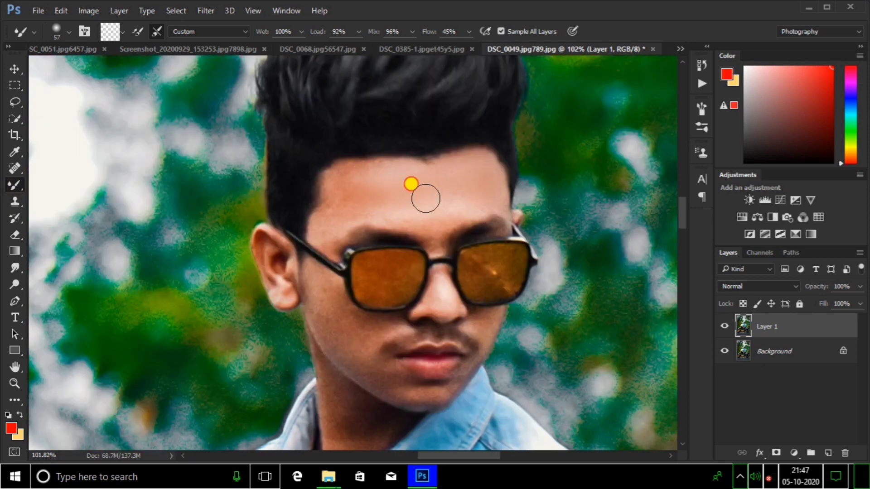
pyautogui.keyDown('alt'); pyautogui.rightClick(487, 195); pyautogui.keyUp('alt')
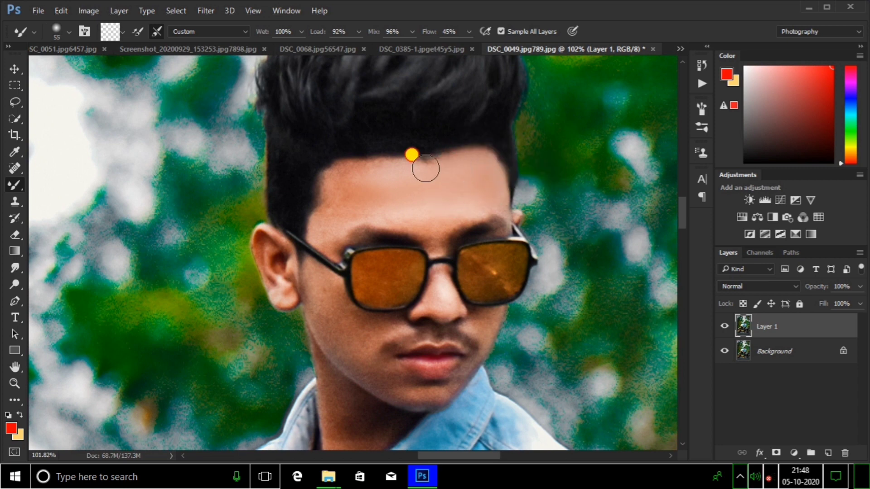
pyautogui.moveTo(426, 169)
pyautogui.mouseDown()
pyautogui.moveTo(353, 181)
pyautogui.moveTo(374, 169)
pyautogui.moveTo(340, 190)
pyautogui.moveTo(344, 183)
pyautogui.mouseUp()
pyautogui.keyDown('alt'); pyautogui.rightClick(344, 182); pyautogui.keyUp('alt')
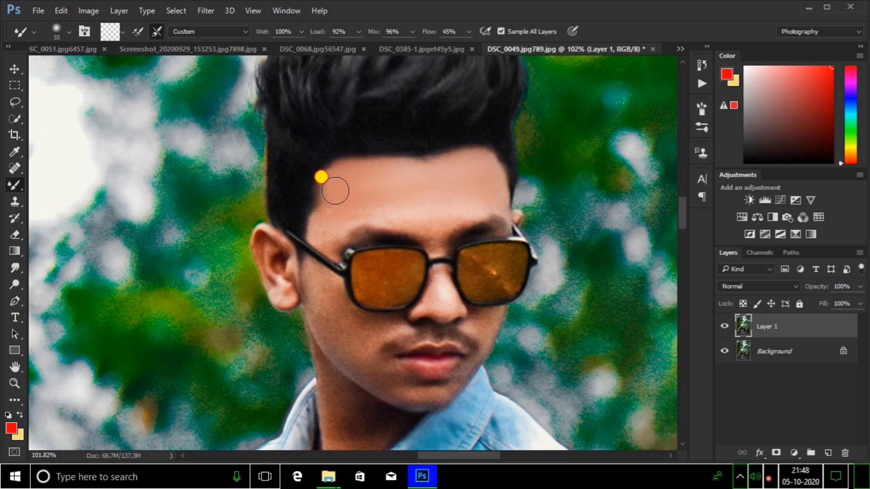
pyautogui.keyDown('alt'); pyautogui.rightClick(335, 190); pyautogui.keyUp('alt')
pyautogui.keyDown('alt'); pyautogui.rightClick(370, 209); pyautogui.keyUp('alt')
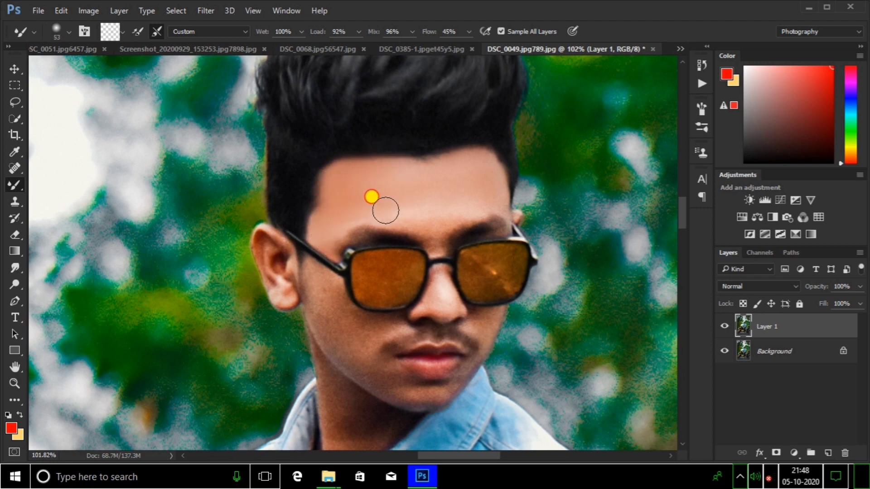
pyautogui.keyDown('alt'); pyautogui.rightClick(360, 220); pyautogui.keyUp('alt')
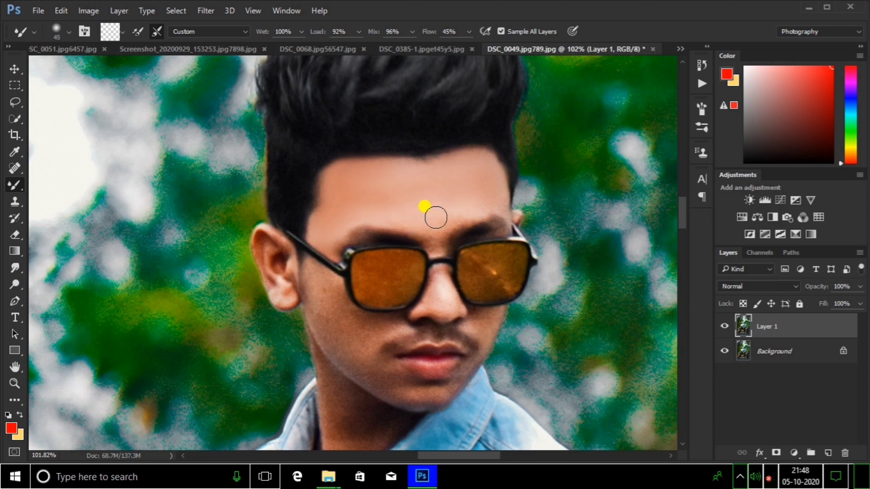
pyautogui.keyDown('alt'); pyautogui.rightClick(498, 212); pyautogui.keyUp('alt')
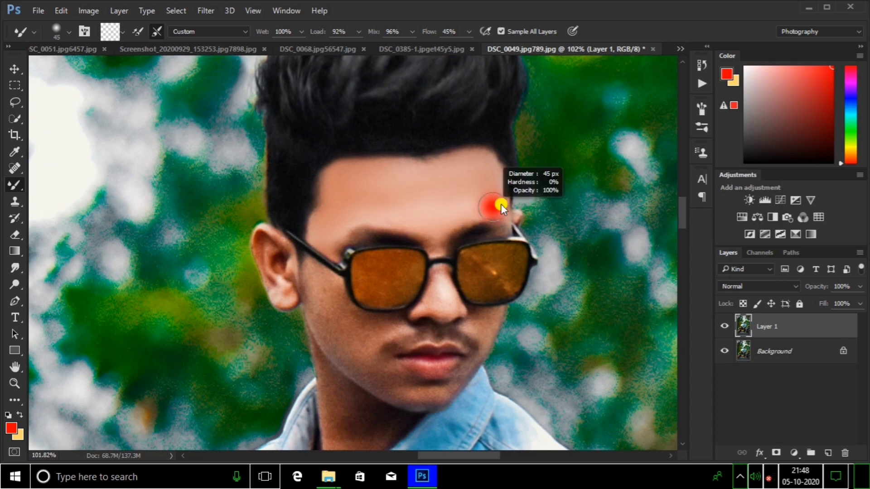
# Lighten the near cheek, jawline and neck on Layer 1 using the Dodge tool on Midtones at 23% exposure
pyautogui.scroll(-6, 464, 177)
pyautogui.scroll(6, 440, 248)
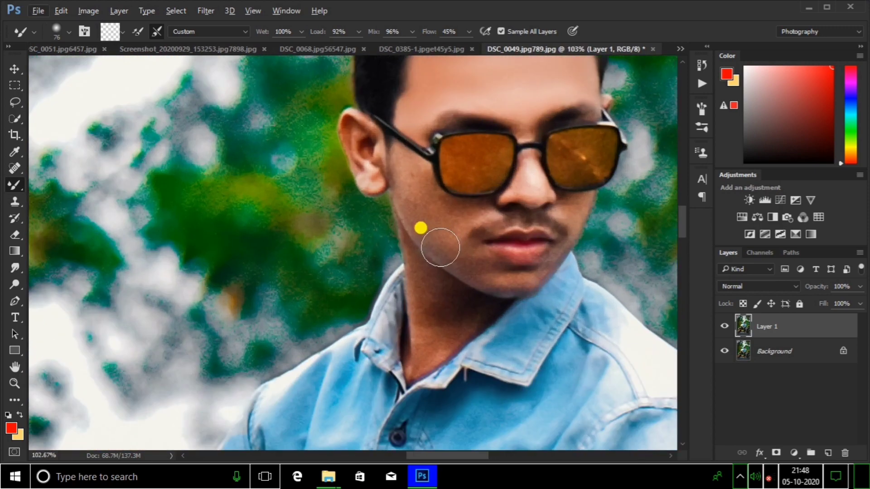
pyautogui.click(15, 285)
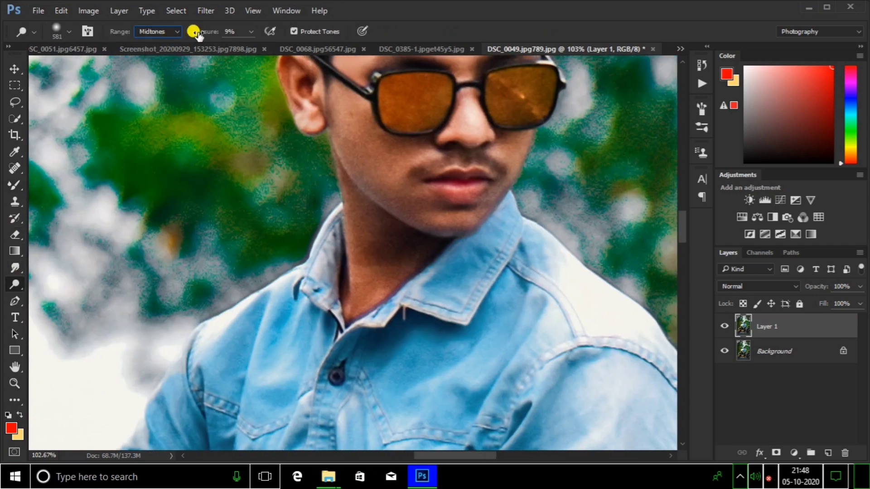
pyautogui.moveTo(195, 33); pyautogui.dragTo(205, 34)
pyautogui.keyDown('alt'); pyautogui.rightClick(391, 165); pyautogui.keyUp('alt')
pyautogui.moveTo(365, 128); pyautogui.dragTo(417, 196)
pyautogui.keyDown('alt'); pyautogui.rightClick(416, 196); pyautogui.keyUp('alt')
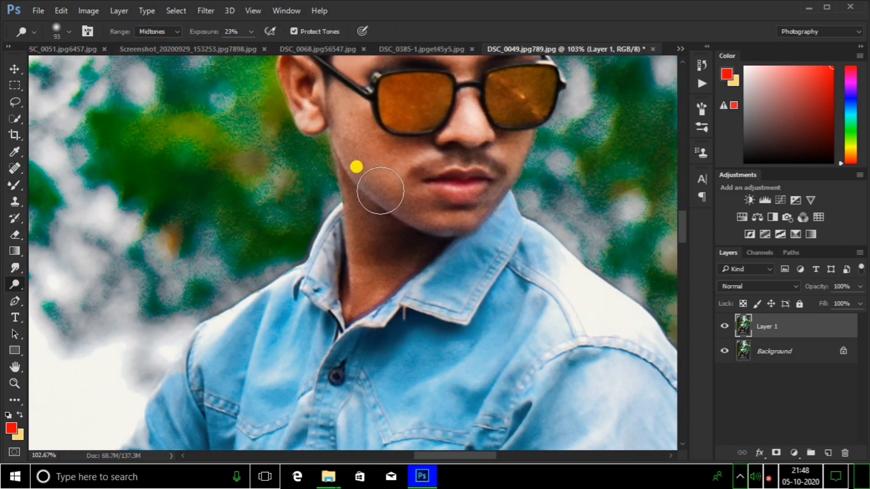
pyautogui.keyDown('alt'); pyautogui.rightClick(340, 209); pyautogui.keyUp('alt')
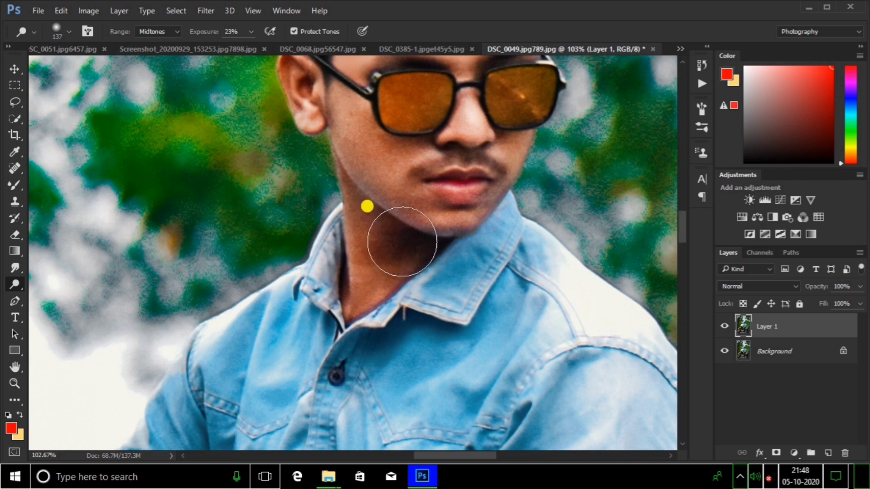
pyautogui.scroll(2, 367, 206)
# Smooth the near cheek and jawline using the Mixer Brush at sizes from 34 to 59 px
pyautogui.press('b')
pyautogui.scroll(-3, 341, 139)
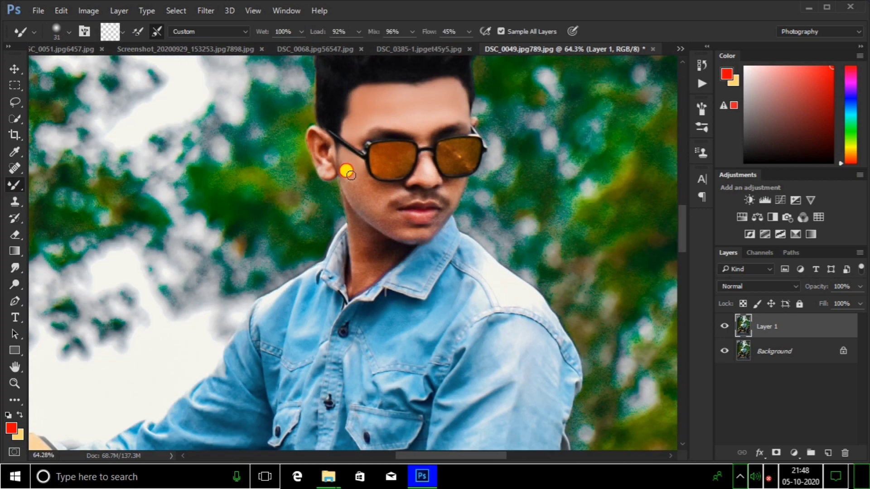
pyautogui.keyDown('alt'); pyautogui.rightClick(356, 186); pyautogui.keyUp('alt')
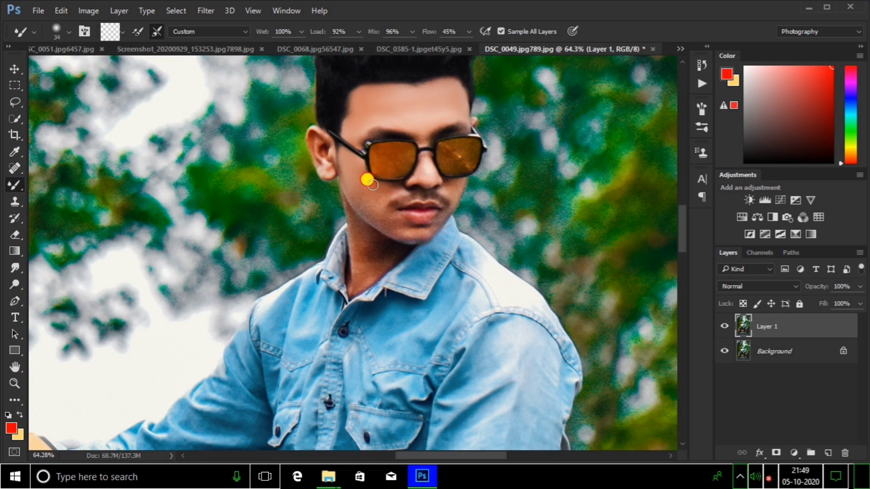
pyautogui.keyDown('alt'); pyautogui.rightClick(389, 186); pyautogui.keyUp('alt')
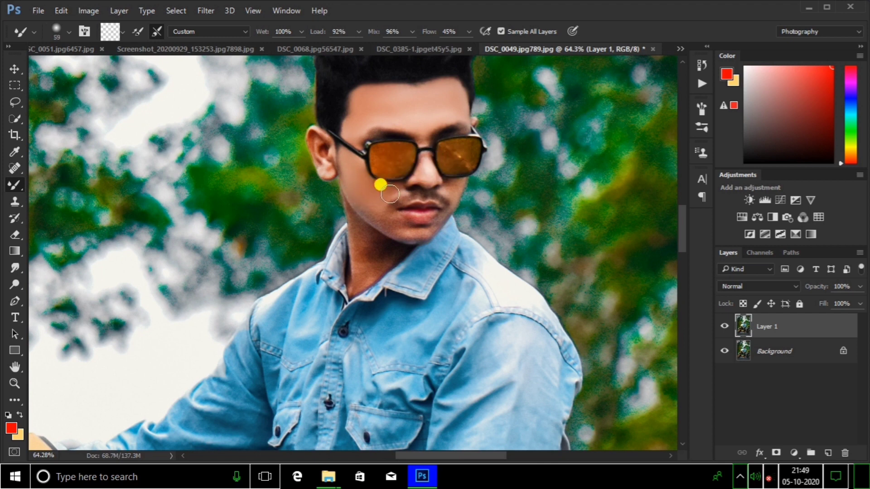
pyautogui.keyDown('alt'); pyautogui.rightClick(400, 194); pyautogui.keyUp('alt')
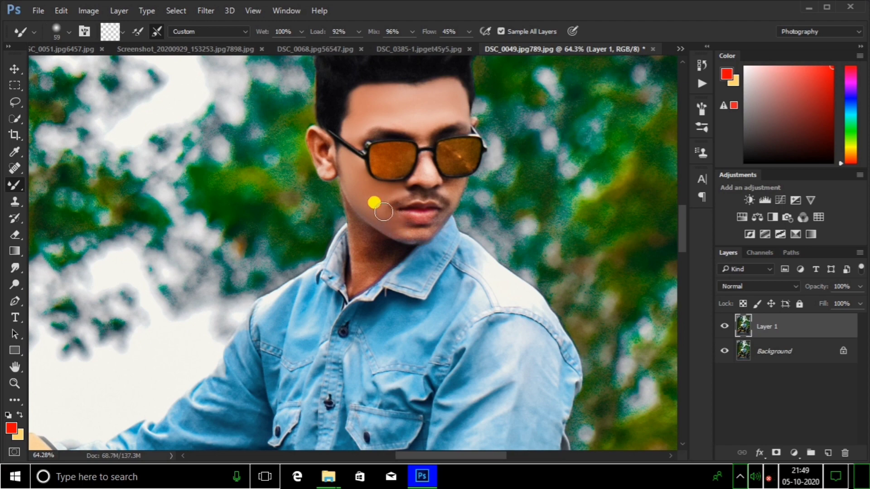
pyautogui.keyDown('alt'); pyautogui.rightClick(396, 227); pyautogui.keyUp('alt')
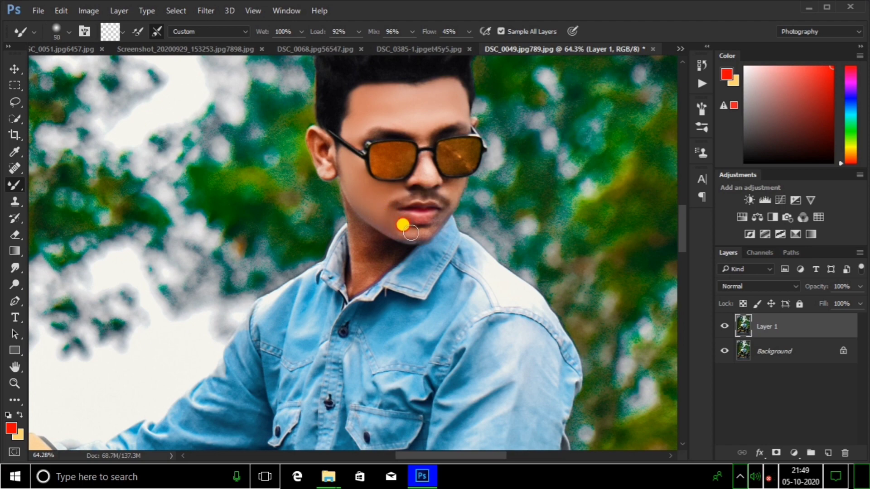
# Smooth the chin around the lips and the bridge of the nose using the Mixer Brush at 25 to 33 px
pyautogui.scroll(3, 415, 223)
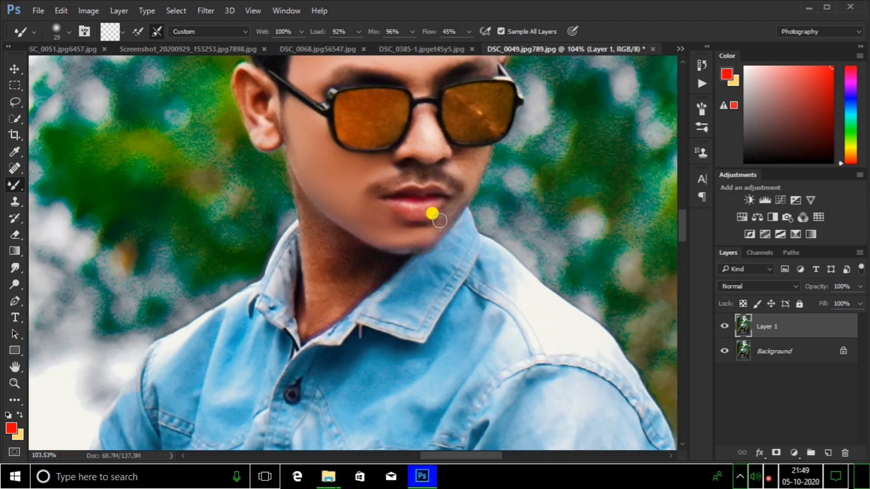
pyautogui.keyDown('alt'); pyautogui.rightClick(428, 221); pyautogui.keyUp('alt')
pyautogui.scroll(-3, 402, 227)
pyautogui.scroll(3, 466, 194)
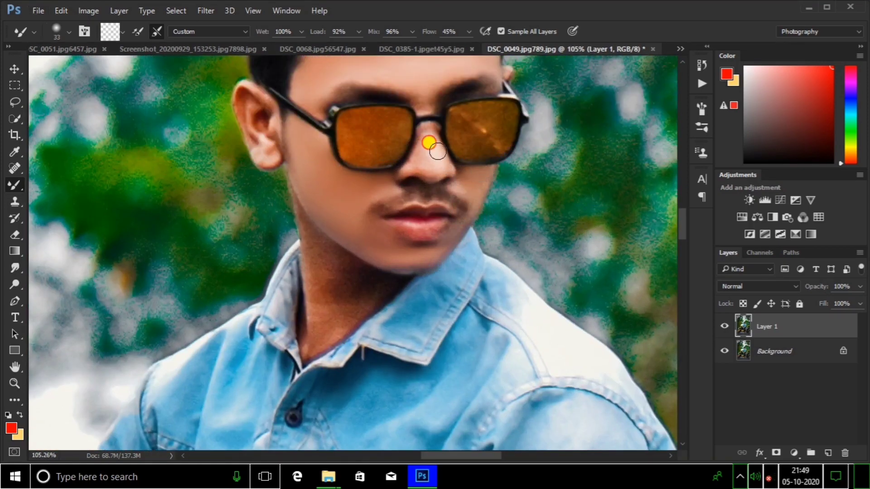
pyautogui.moveTo(437, 151); pyautogui.dragTo(423, 133)
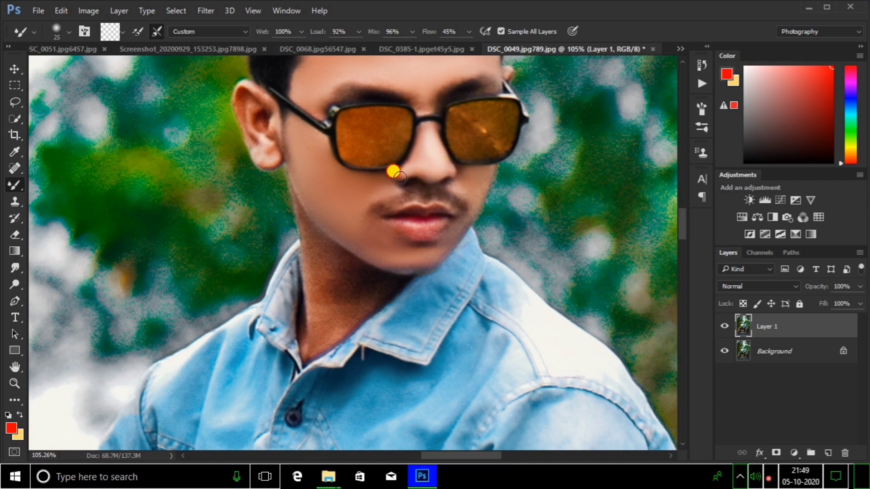
# Smooth the ear with the Mixer Brush at 42 px and the far cheek beside the mouth at 35 px
pyautogui.scroll(2, 317, 170)
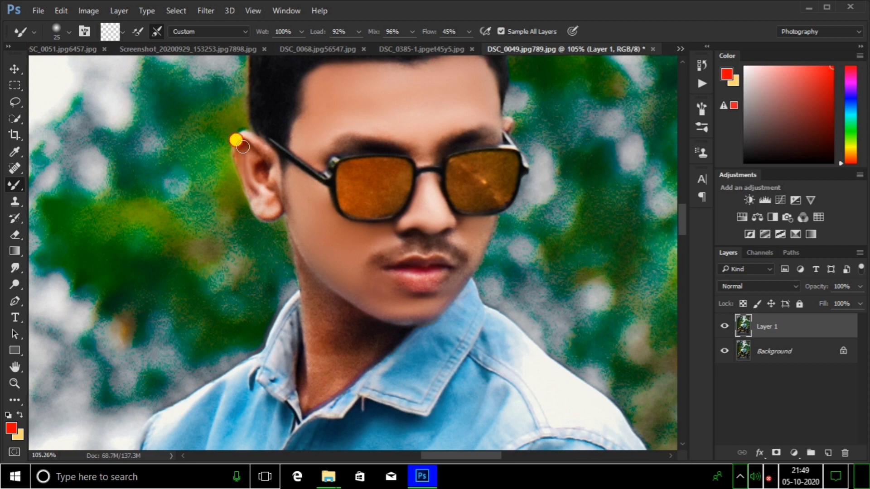
pyautogui.moveTo(239, 152); pyautogui.dragTo(267, 157)
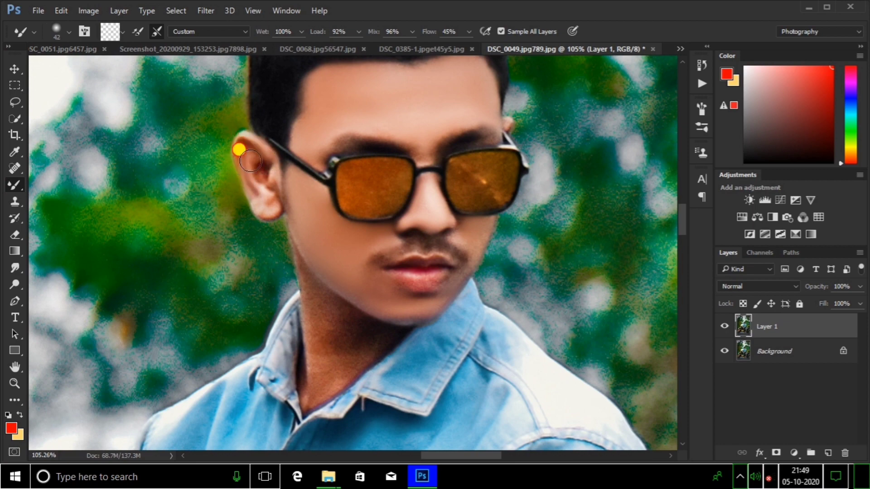
pyautogui.scroll(-2, 468, 190)
pyautogui.press('[')
pyautogui.press('[')
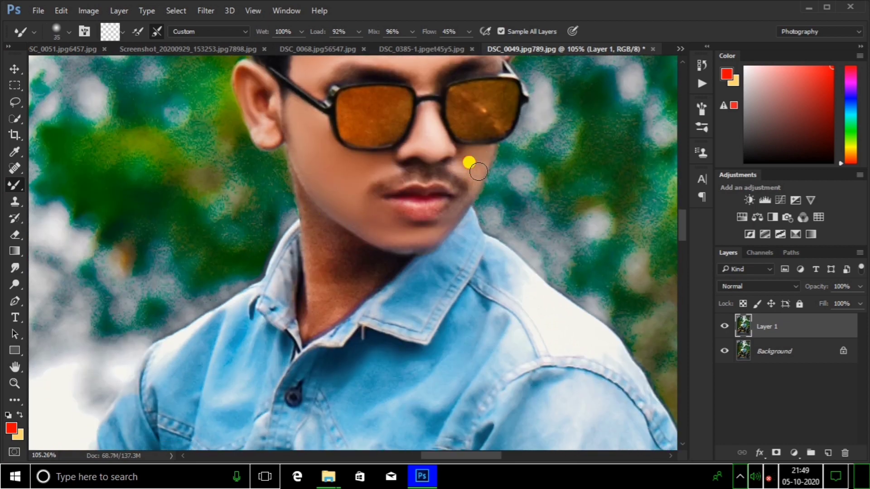
pyautogui.keyDown('alt'); pyautogui.rightClick(427, 208); pyautogui.keyUp('alt')
pyautogui.moveTo(427, 208)
pyautogui.mouseDown()
pyautogui.moveTo(409, 198)
pyautogui.moveTo(442, 208)
pyautogui.mouseUp()
# Smooth the neck skin between the jaw and the shirt collar using the Mixer Brush at 60 px
pyautogui.scroll(-2, 530, 168)
pyautogui.keyDown('alt'); pyautogui.rightClick(376, 259); pyautogui.keyUp('alt')
pyautogui.moveTo(386, 263)
pyautogui.mouseDown()
pyautogui.moveTo(367, 269)
pyautogui.moveTo(360, 229)
pyautogui.moveTo(339, 195)
pyautogui.moveTo(363, 228)
pyautogui.moveTo(359, 210)
pyautogui.mouseUp()
pyautogui.press('[')
pyautogui.press('[')
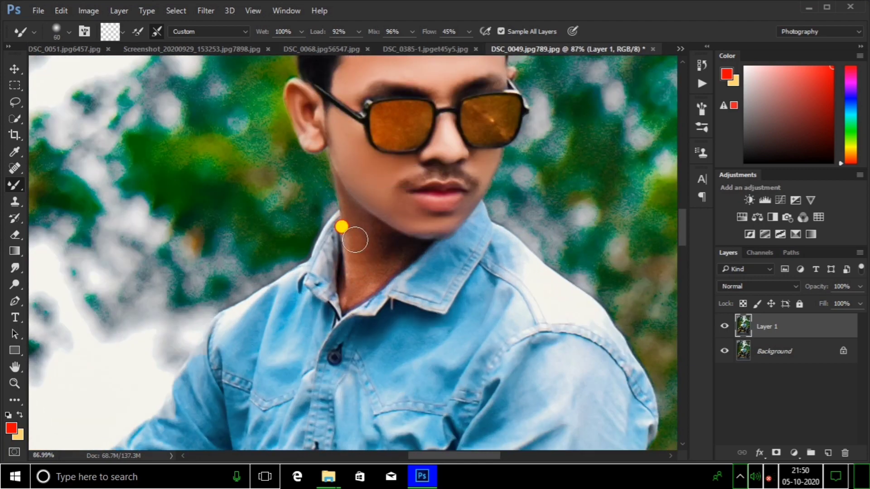
pyautogui.scroll(-3, 354, 240)
pyautogui.keyDown('alt'); pyautogui.rightClick(366, 245); pyautogui.keyUp('alt')
pyautogui.keyDown('alt'); pyautogui.rightClick(358, 252); pyautogui.keyUp('alt')
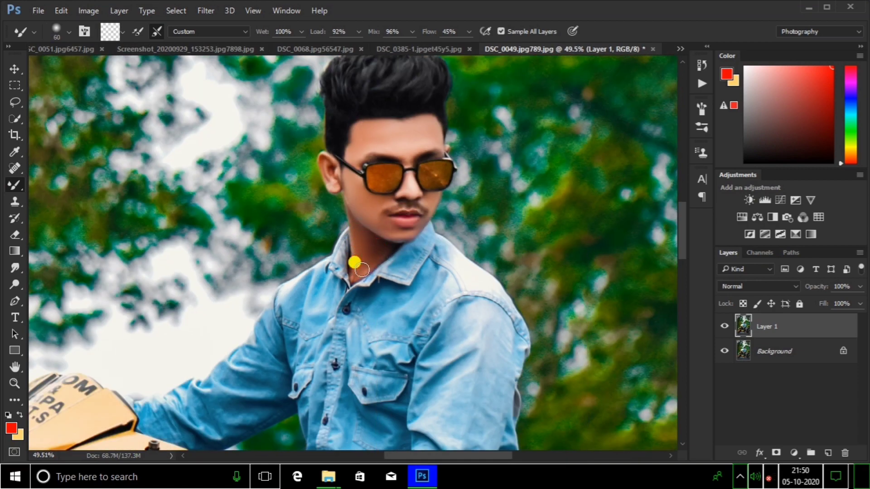
# Smooth the forearm resting on the thigh using the Mixer Brush at 70 to 80 px
pyautogui.scroll(-5, 354, 263)
pyautogui.scroll(4, 414, 253)
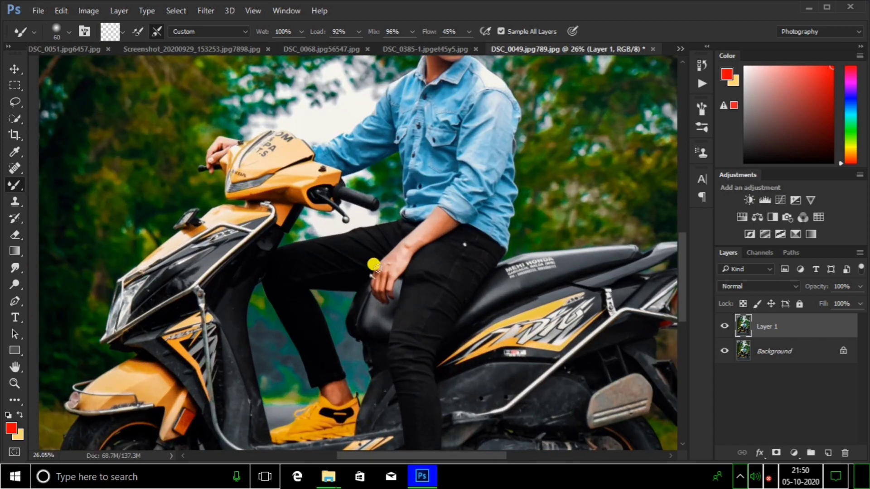
pyautogui.scroll(4, 375, 264)
pyautogui.keyDown('alt'); pyautogui.rightClick(437, 222); pyautogui.keyUp('alt')
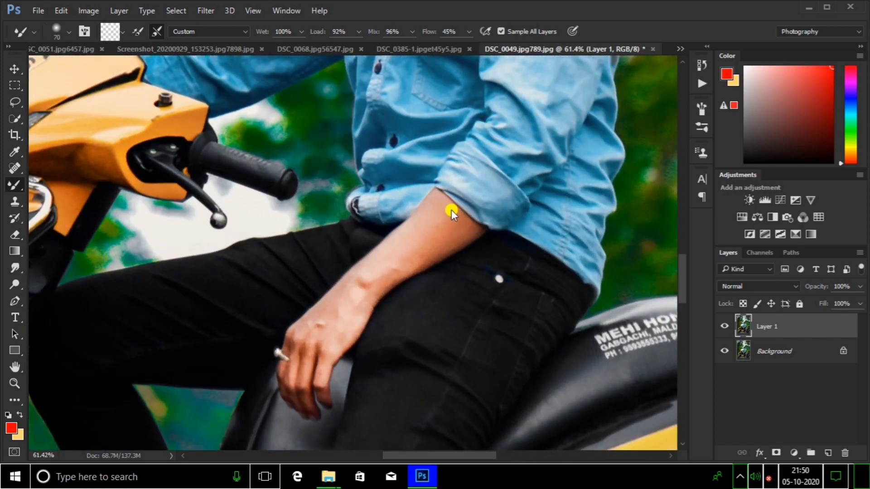
pyautogui.keyDown('alt'); pyautogui.rightClick(438, 245); pyautogui.keyUp('alt')
pyautogui.scroll(-2, 433, 213)
pyautogui.keyDown('alt'); pyautogui.rightClick(369, 258); pyautogui.keyUp('alt')
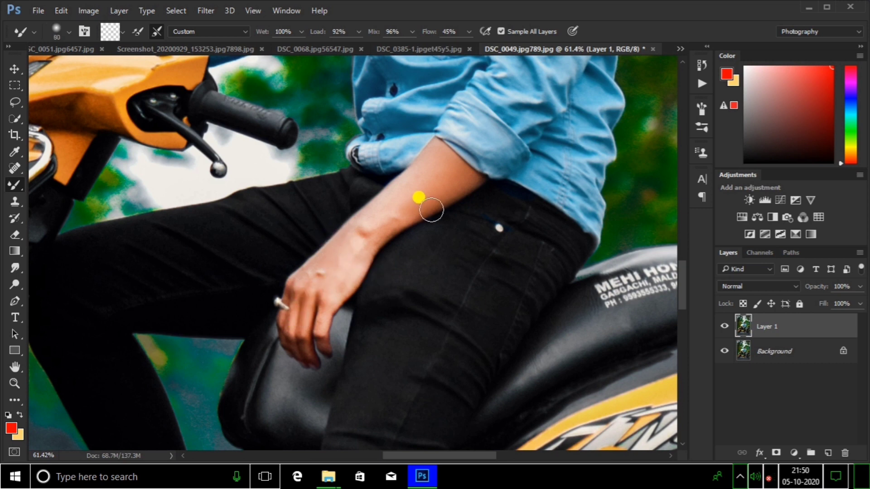
# Smooth the hand resting on the thigh with the Mixer Brush at 57 px and the hand on the handlebar at 44 px
pyautogui.keyDown('alt'); pyautogui.rightClick(321, 312); pyautogui.keyUp('alt')
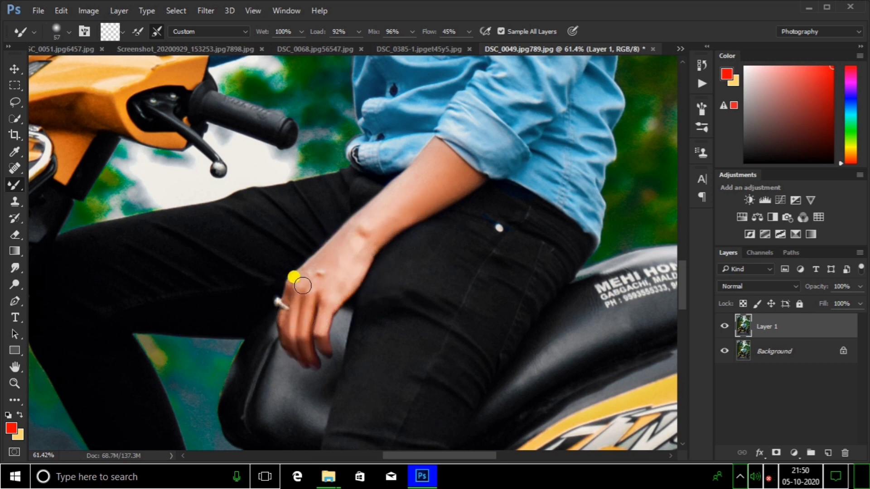
pyautogui.keyDown('alt'); pyautogui.rightClick(293, 333); pyautogui.keyUp('alt')
pyautogui.scroll(-5, 292, 312)
pyautogui.scroll(5, 218, 198)
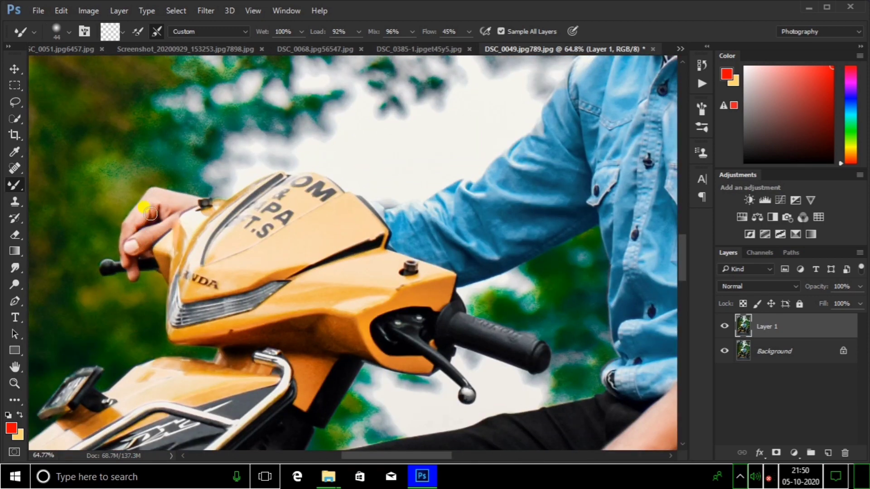
# Smooth the raised ankle with the Mixer Brush at 71 px and the ankle of the foot on the ground at 79 px
pyautogui.scroll(-5, 149, 213)
pyautogui.scroll(5, 281, 326)
pyautogui.keyDown('alt'); pyautogui.rightClick(277, 308); pyautogui.keyUp('alt')
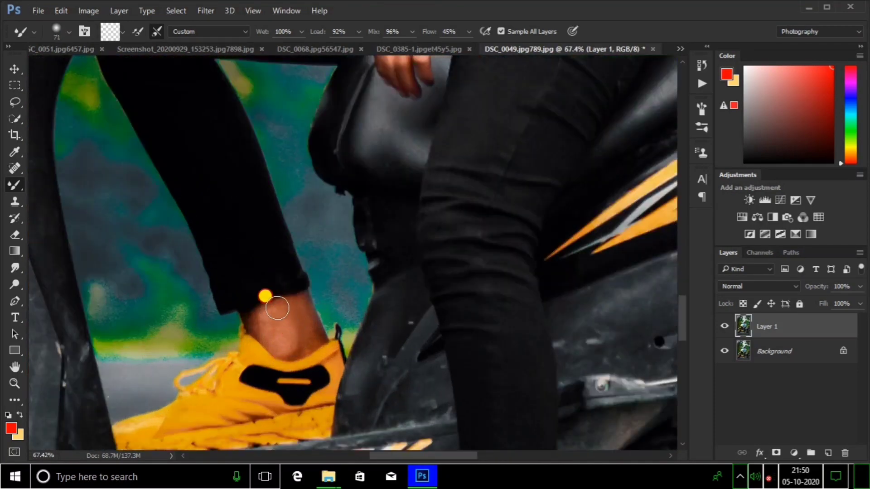
pyautogui.moveTo(277, 308)
pyautogui.mouseDown()
pyautogui.moveTo(304, 302)
pyautogui.moveTo(312, 330)
pyautogui.moveTo(305, 351)
pyautogui.moveTo(307, 319)
pyautogui.moveTo(314, 325)
pyautogui.moveTo(272, 313)
pyautogui.moveTo(284, 307)
pyautogui.moveTo(264, 315)
pyautogui.moveTo(261, 329)
pyautogui.moveTo(242, 309)
pyautogui.moveTo(275, 335)
pyautogui.mouseUp()
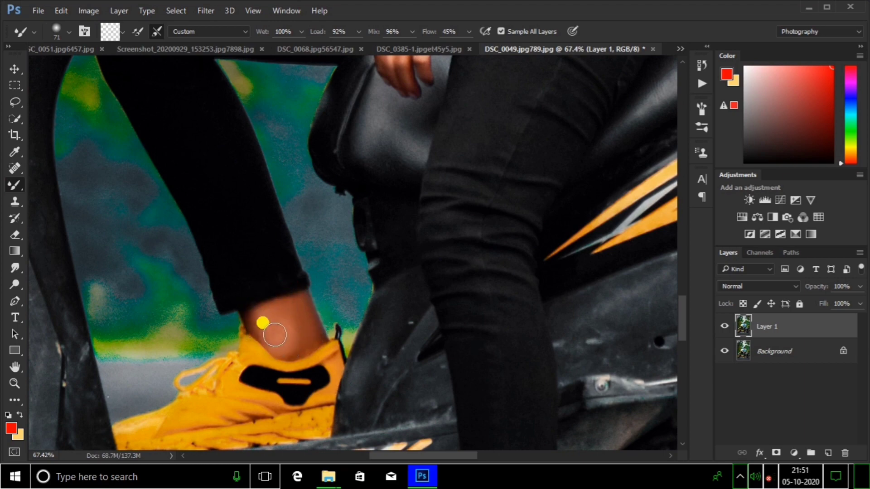
pyautogui.keyDown('alt'); pyautogui.rightClick(274, 335); pyautogui.keyUp('alt')
pyautogui.scroll(-5, 275, 335)
pyautogui.scroll(5, 403, 336)
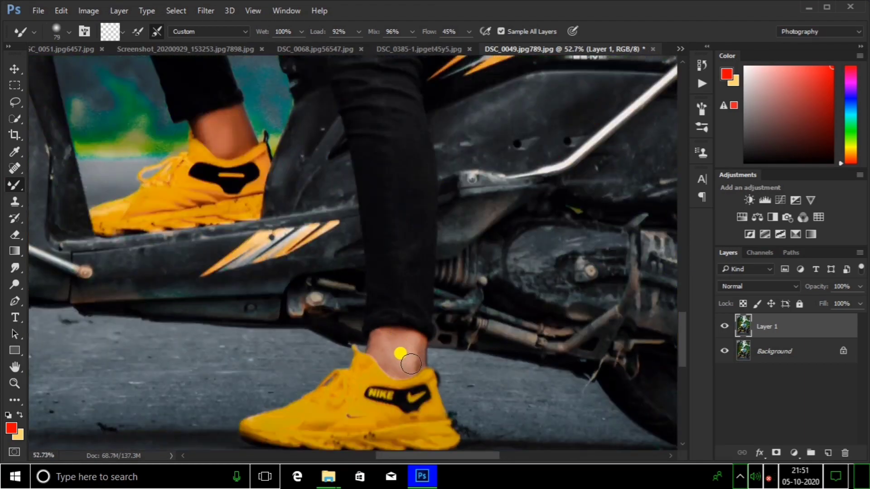
# Compare the retouched Layer 1 with the Background and set its opacity to 90% and fill to 89%
pyautogui.hotkey('ctrl', '0')
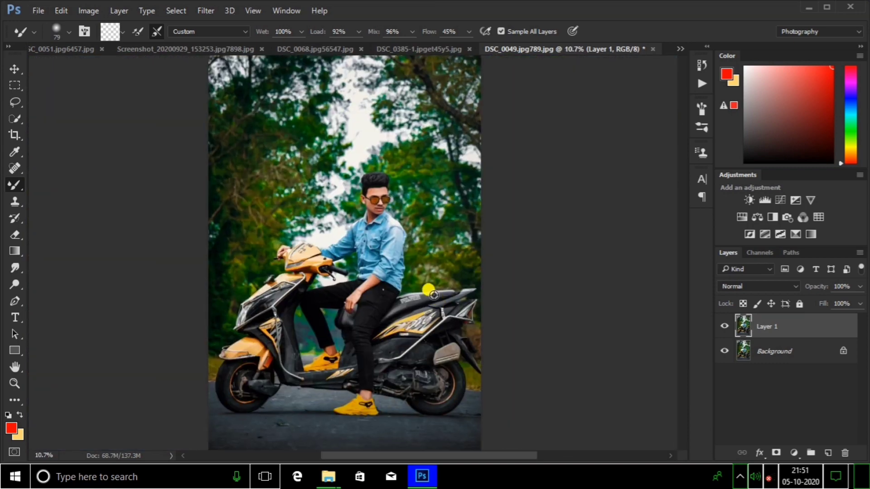
pyautogui.click(723, 324)
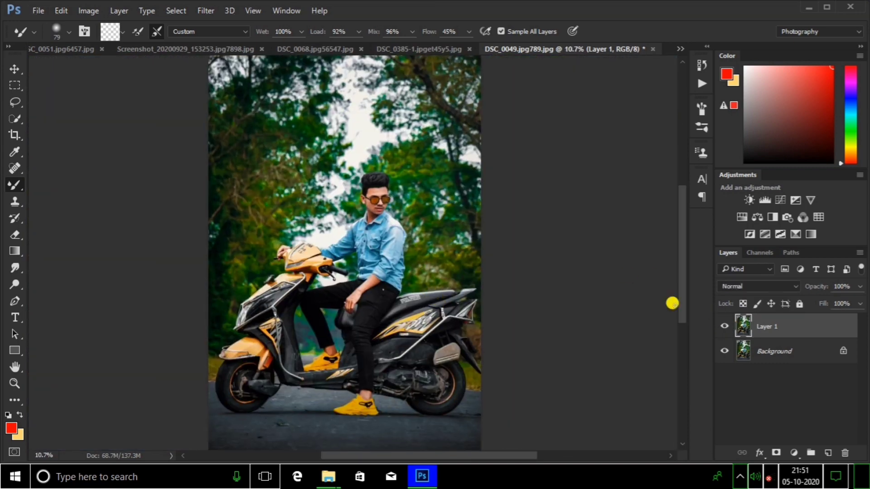
pyautogui.scroll(6, 409, 204)
pyautogui.click(725, 324)
pyautogui.click(725, 324)
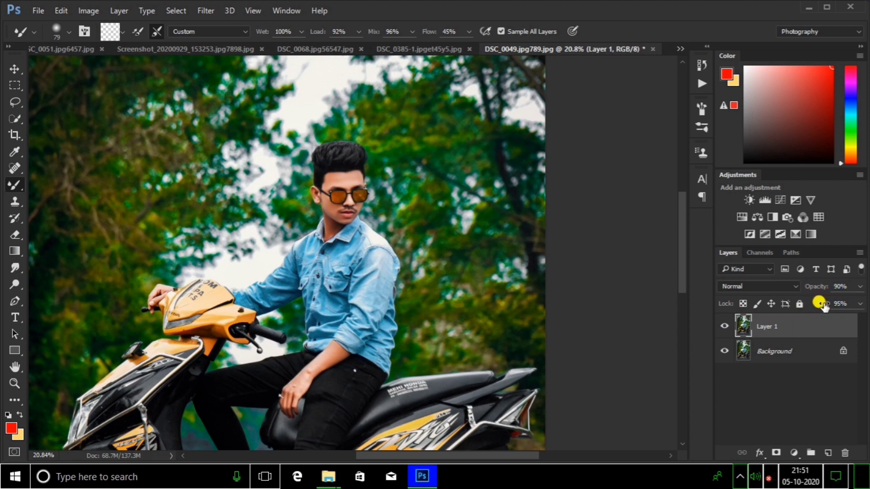
pyautogui.scroll(6, 417, 232)
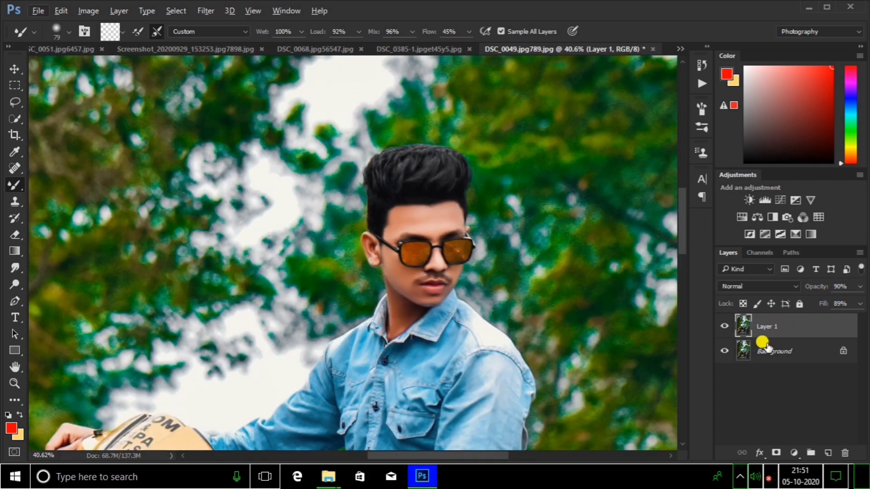
# Set the Eraser to 58% opacity and 41% flow, and add a layer mask to Layer 1
pyautogui.rightClick(766, 345)
pyautogui.press('Escape')
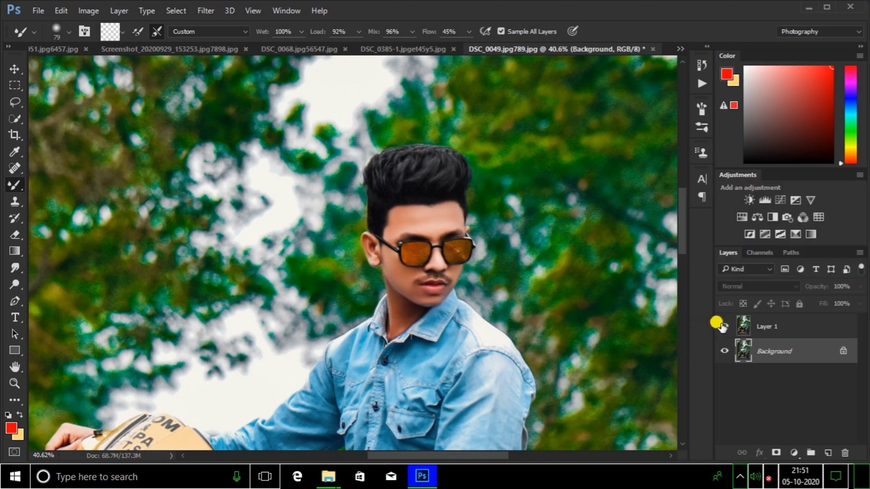
pyautogui.click(761, 329)
pyautogui.click(15, 235)
pyautogui.click(256, 32)
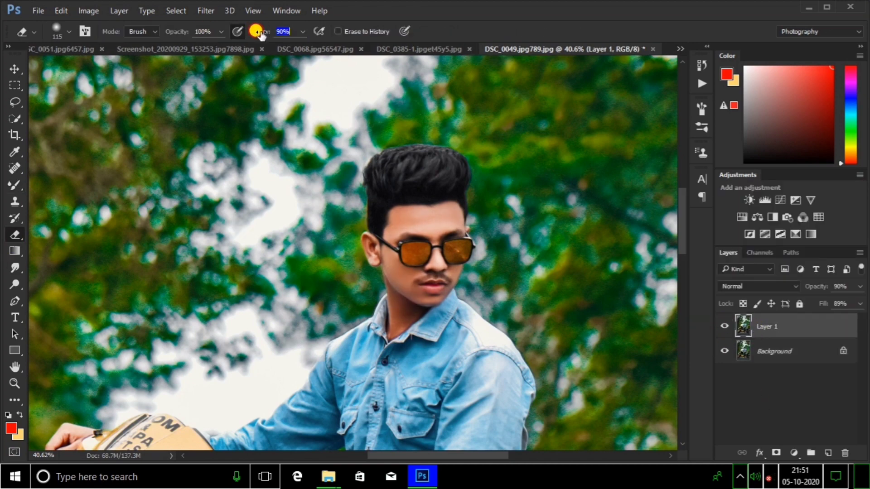
pyautogui.moveTo(157, 33); pyautogui.dragTo(150, 32)
pyautogui.click(776, 453)
pyautogui.scroll(3, 350, 264)
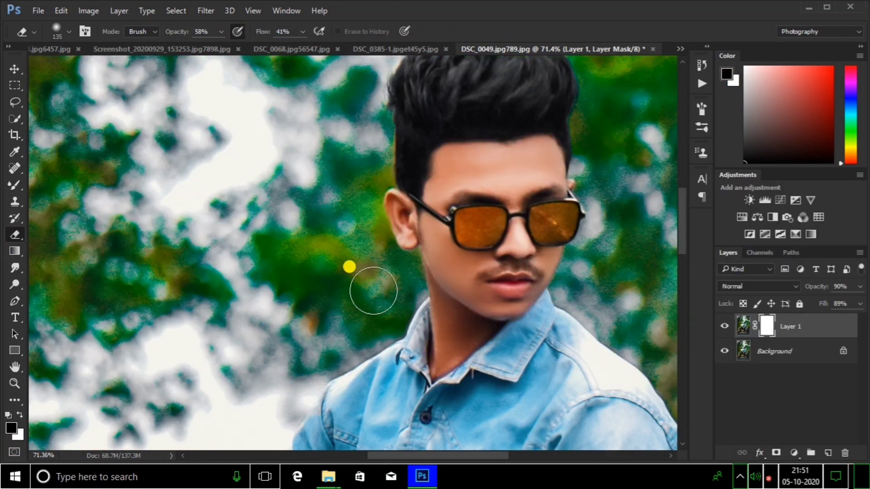
pyautogui.press('d')
pyautogui.scroll(-4, 502, 300)
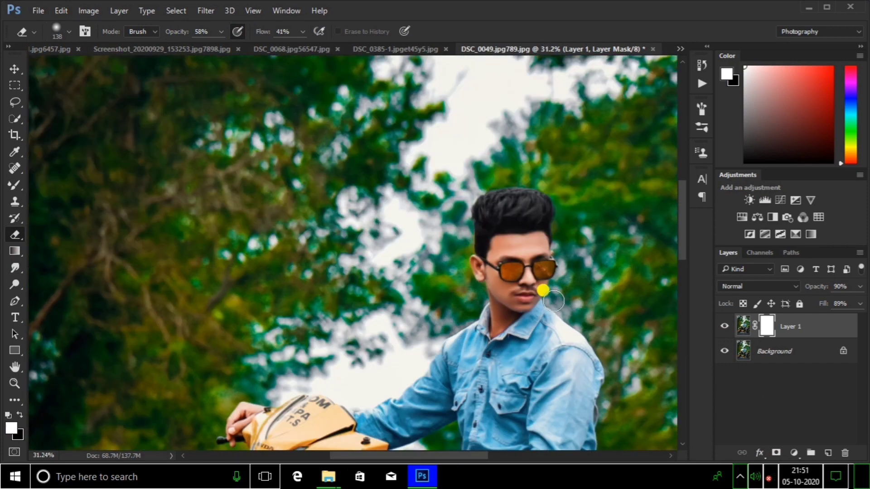
# Check Layer 1 against the original once more, merge it into the Background, and save the image
pyautogui.click(723, 325)
pyautogui.click(724, 324)
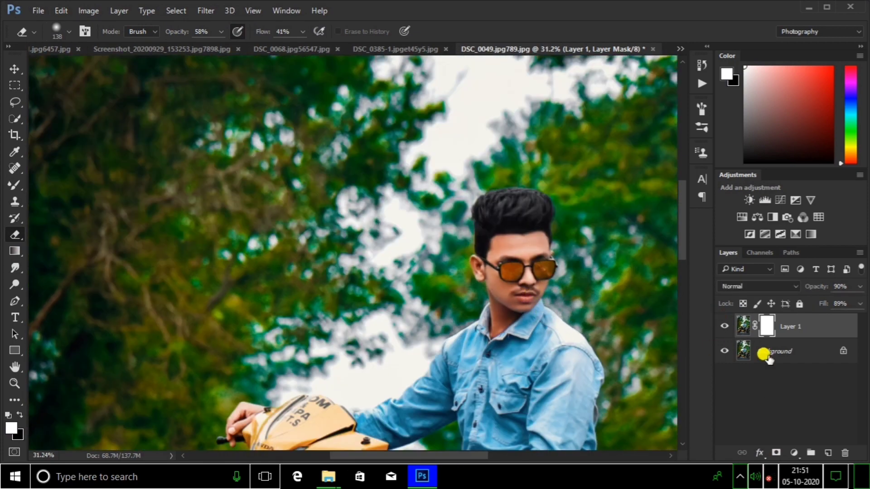
pyautogui.rightClick(769, 358)
pyautogui.click(796, 305)
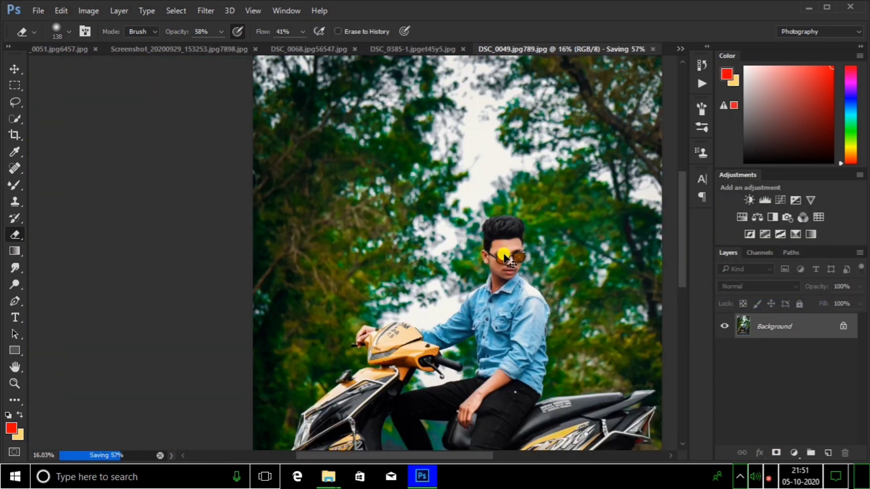
# Duplicate the Background layer and apply the Imagenomic Portraiture filter to the copy
pyautogui.hotkey('ctrl', 'j')
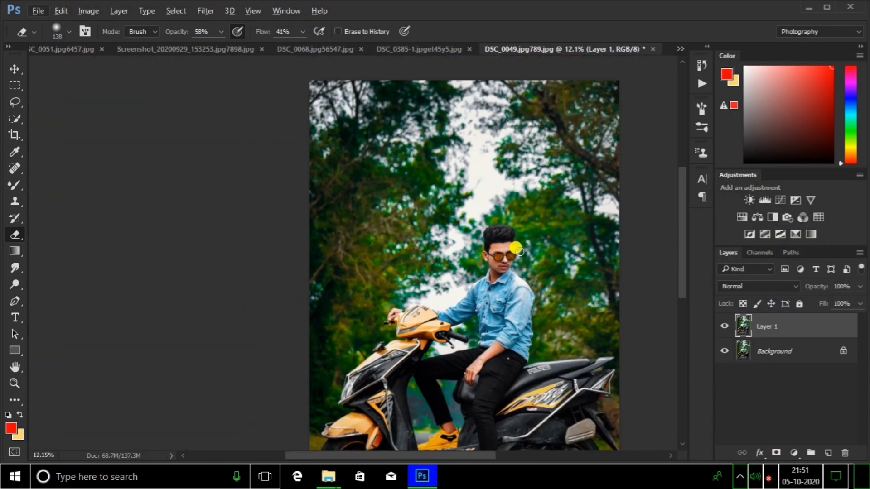
pyautogui.scroll(3, 516, 249)
pyautogui.click(206, 10)
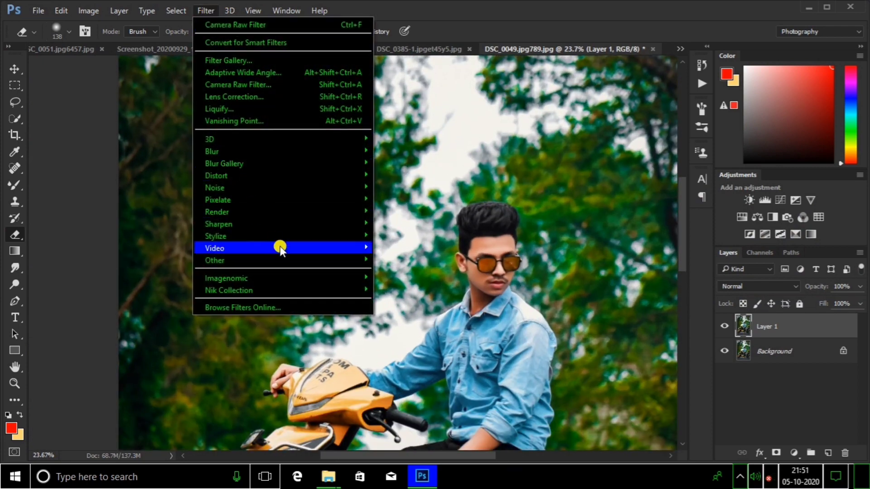
pyautogui.moveTo(290, 276)
pyautogui.click(431, 284)
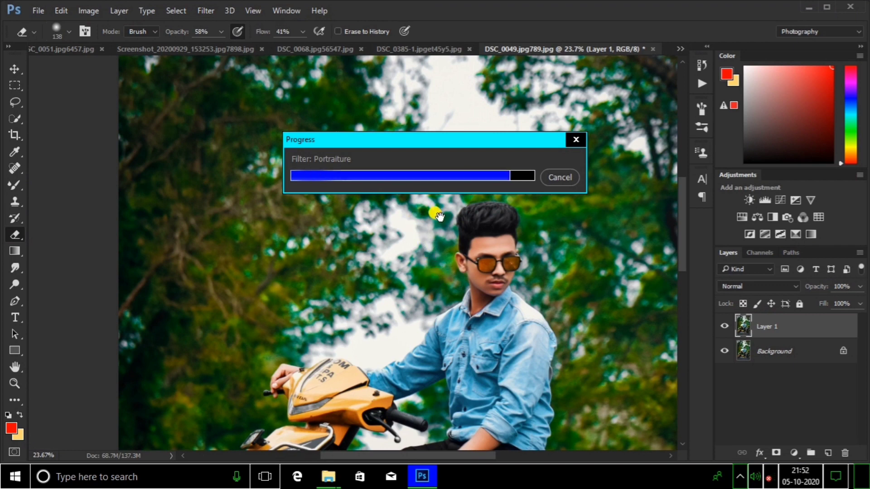
# Inspect the smoothed face up close and merge Layer 1 into the Background
pyautogui.scroll(-3, 450, 177)
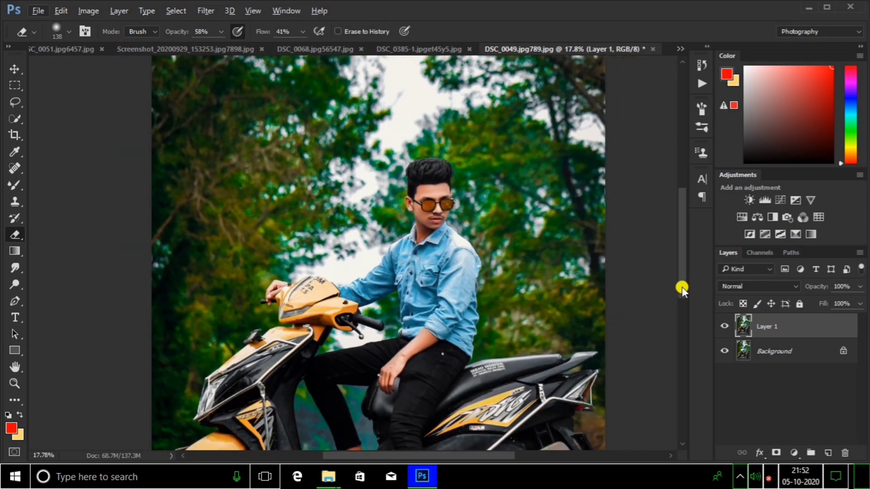
pyautogui.scroll(10, 456, 237)
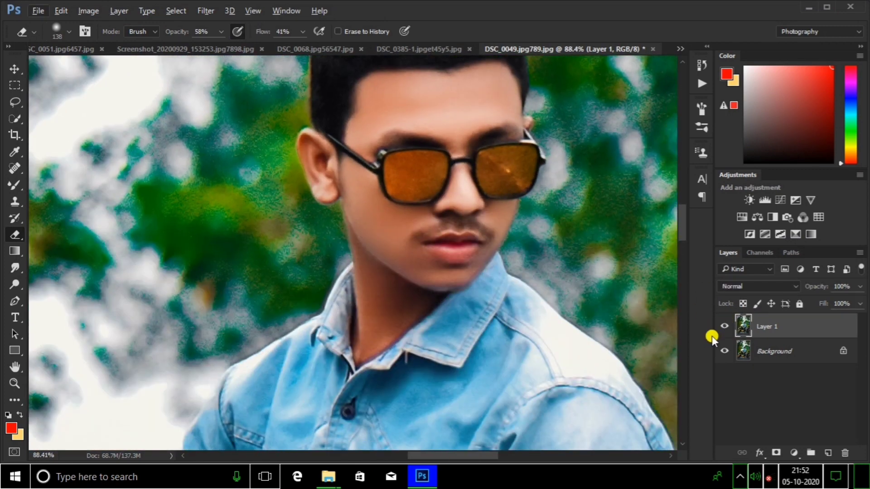
pyautogui.rightClick(713, 334)
pyautogui.click(767, 307)
pyautogui.scroll(-4, 498, 253)
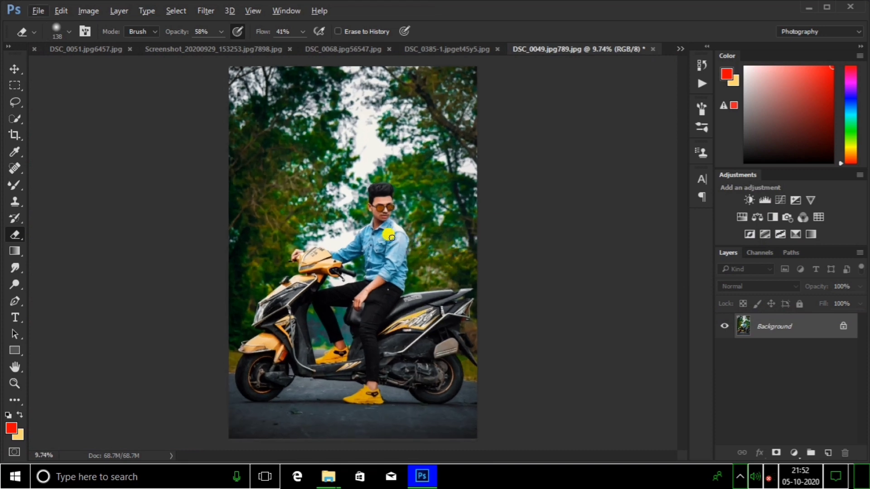
# On a new layer above a duplicate of the Background, paint a soft light-orange glow beside the man with a 1469 px Brush at 100% flow
pyautogui.hotkey('ctrl', 'j')
pyautogui.scroll(-1, 356, 213)
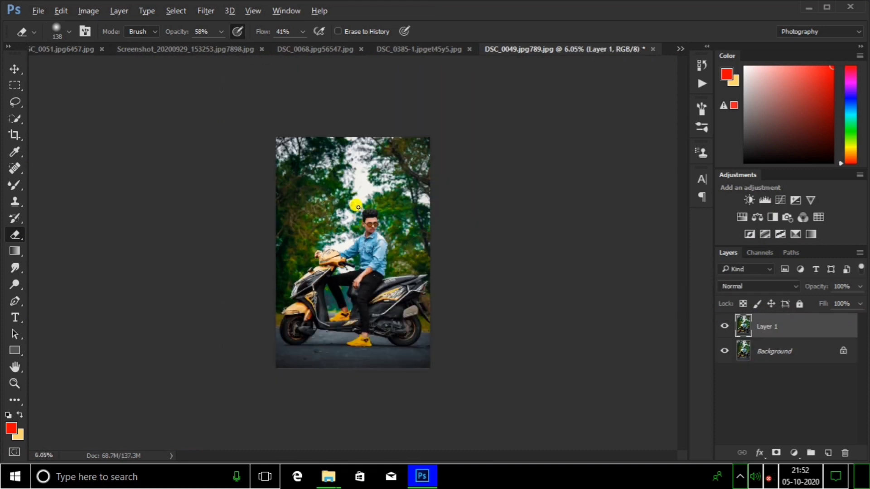
pyautogui.rightClick(14, 185)
pyautogui.click(43, 186)
pyautogui.press('x')
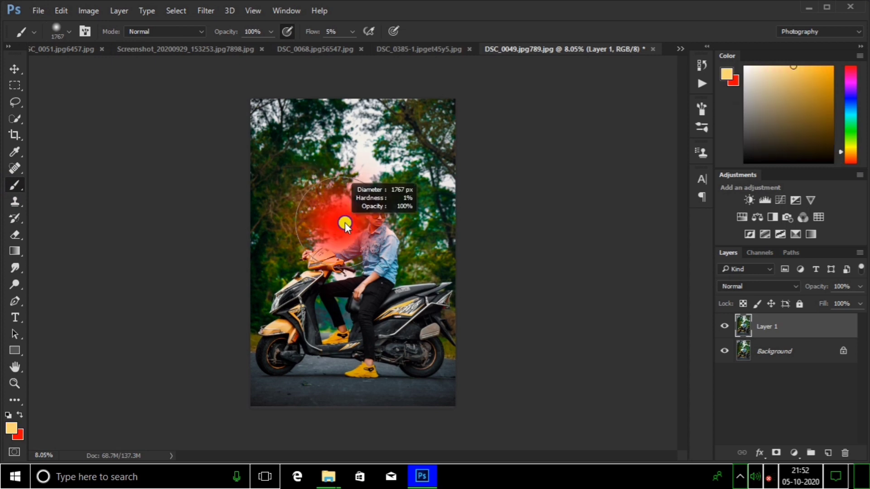
pyautogui.click(828, 452)
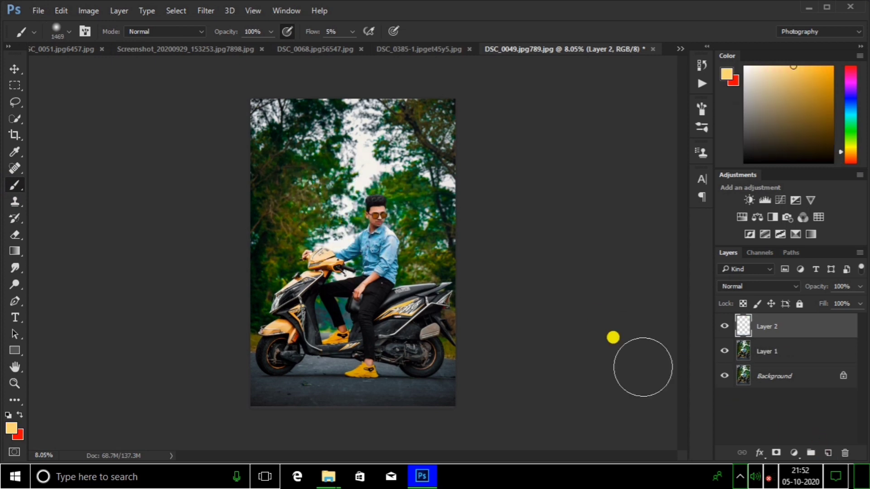
pyautogui.moveTo(312, 32); pyautogui.dragTo(387, 35)
pyautogui.click(345, 225)
# Set Layer 2's blend mode to Screen and adjust the glow's placement beside the man
pyautogui.click(759, 287)
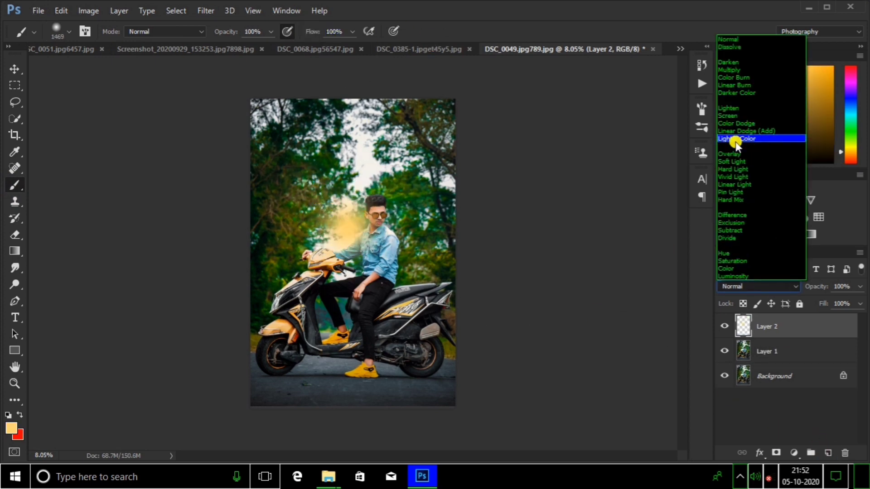
pyautogui.click(743, 141)
pyautogui.moveTo(417, 228); pyautogui.dragTo(422, 232)
pyautogui.scroll(5, 422, 232)
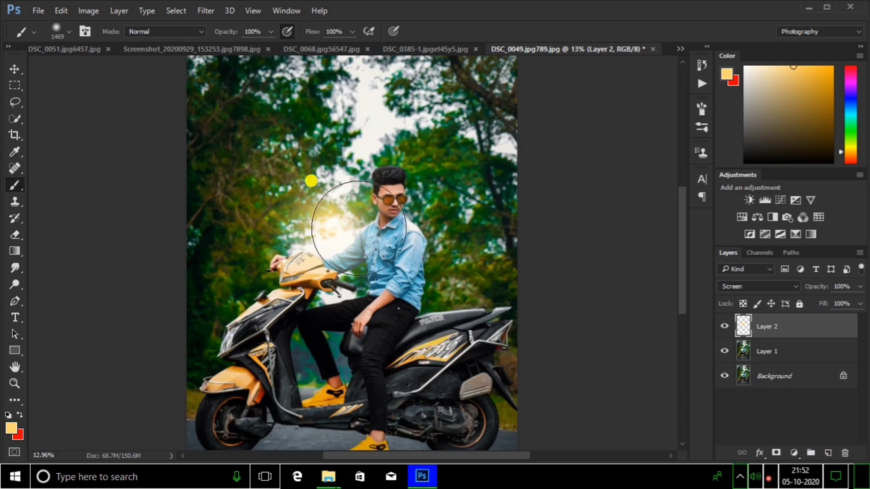
# Try the glow at other spots, including the sky gap, and place it between the trees just above the scooter's handlebar
pyautogui.moveTo(359, 230); pyautogui.dragTo(308, 262)
pyautogui.scroll(-2, 418, 148)
pyautogui.scroll(2, 412, 149)
pyautogui.scroll(-2, 308, 262)
pyautogui.hotkey('ctrl', 'z')
pyautogui.scroll(2, 405, 168)
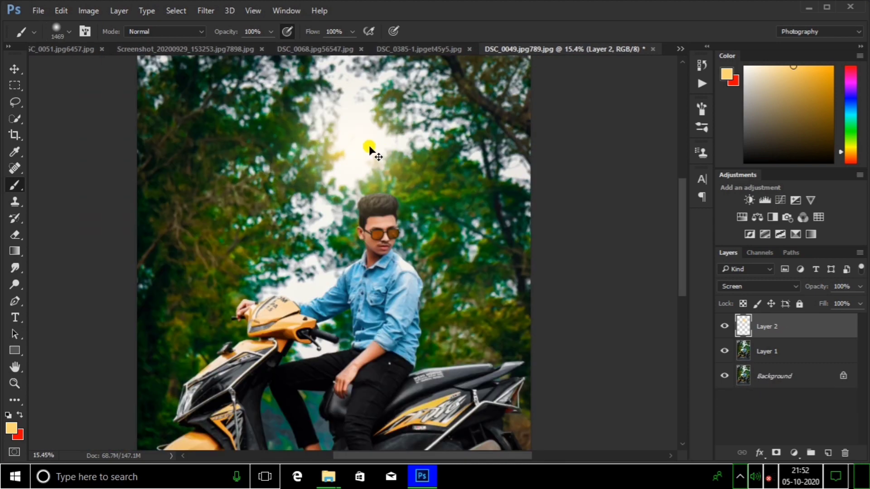
pyautogui.moveTo(369, 146); pyautogui.dragTo(328, 267)
pyautogui.scroll(-2, 327, 266)
pyautogui.scroll(-1, 472, 241)
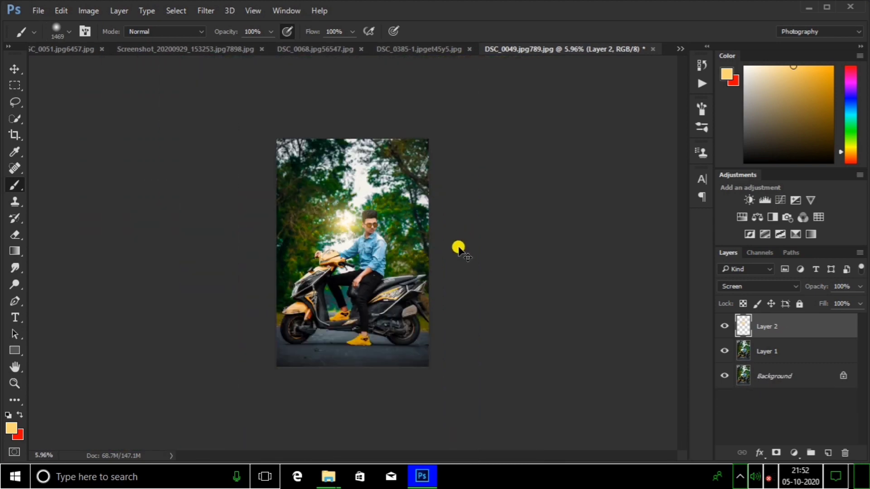
# Reshape the glow with Free Transform and place a duplicate of it in the sky gap above the man's head
pyautogui.hotkey('ctrl', 't')
pyautogui.moveTo(389, 225)
pyautogui.mouseDown()
pyautogui.moveTo(378, 229)
pyautogui.moveTo(353, 213)
pyautogui.moveTo(383, 180)
pyautogui.mouseUp()
pyautogui.click(557, 31)
pyautogui.press('b')
pyautogui.scroll(2, 358, 240)
pyautogui.scroll(2, 388, 204)
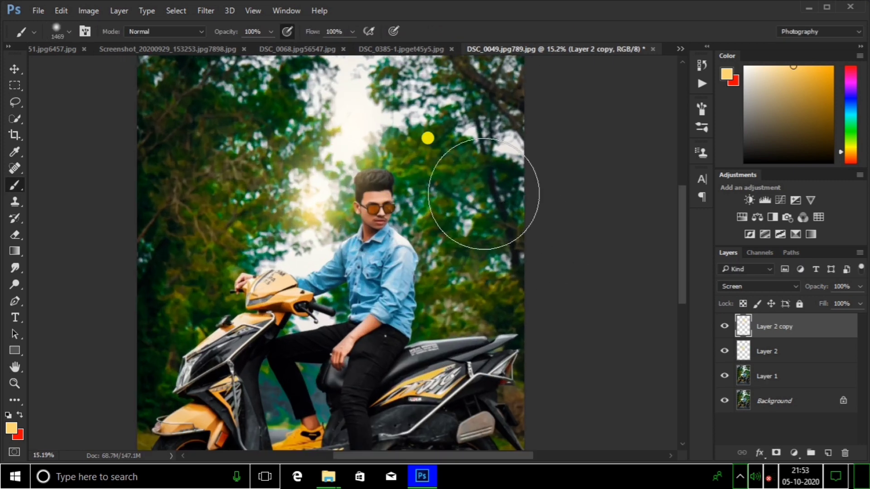
# Resize the duplicated glow across the sky gap with Free Transform
pyautogui.hotkey('ctrl', 't')
pyautogui.moveTo(425, 131); pyautogui.dragTo(443, 123)
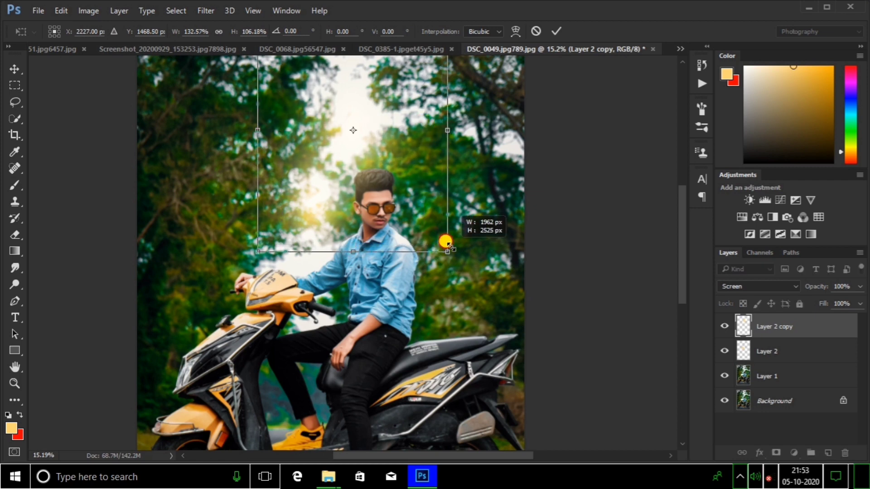
pyautogui.moveTo(445, 239)
pyautogui.mouseDown()
pyautogui.moveTo(398, 253)
pyautogui.moveTo(421, 146)
pyautogui.moveTo(425, 152)
pyautogui.mouseUp()
pyautogui.press('Return')
pyautogui.press('b')
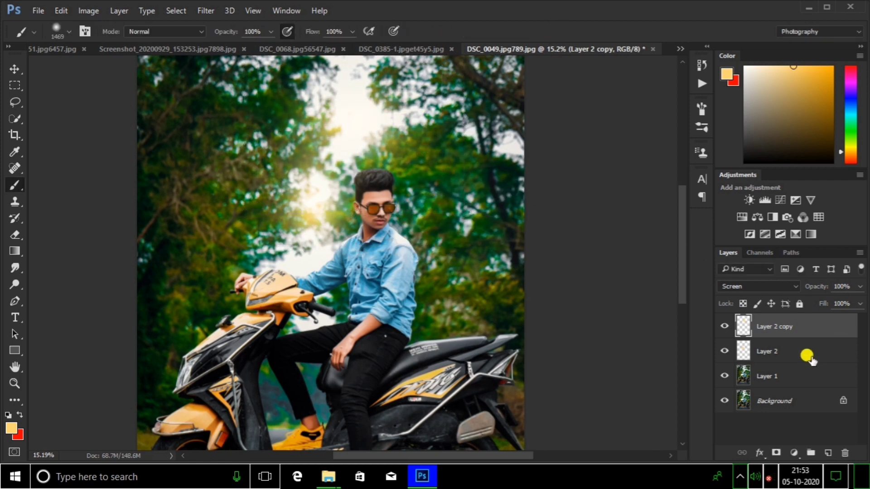
# Set Layer 2's fill to 84% and adjust its glow colour with Hue/Saturation
pyautogui.click(811, 359)
pyautogui.moveTo(824, 303); pyautogui.dragTo(802, 307)
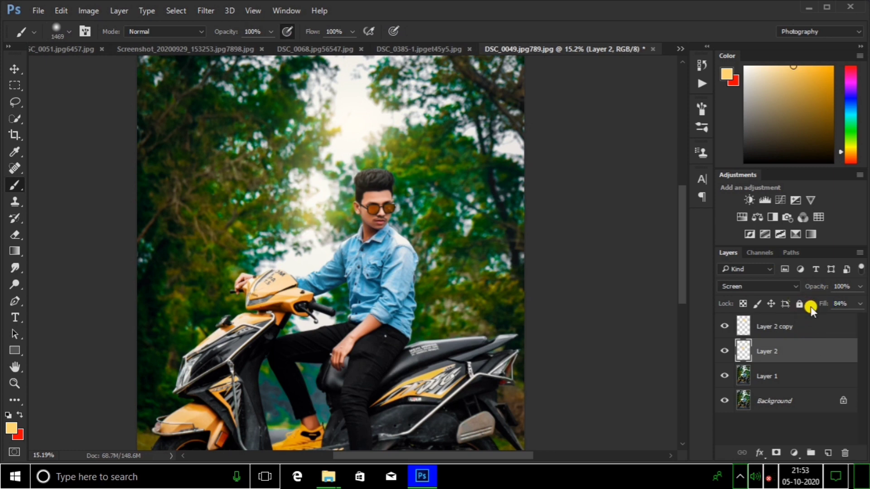
pyautogui.hotkey('ctrl', 'u')
pyautogui.moveTo(659, 257); pyautogui.dragTo(651, 253)
pyautogui.moveTo(659, 197)
pyautogui.mouseDown()
pyautogui.moveTo(639, 204)
pyautogui.moveTo(674, 203)
pyautogui.mouseUp()
pyautogui.press('Return')
# Merge all layers into the Background and duplicate the merged result
pyautogui.scroll(-4, 401, 146)
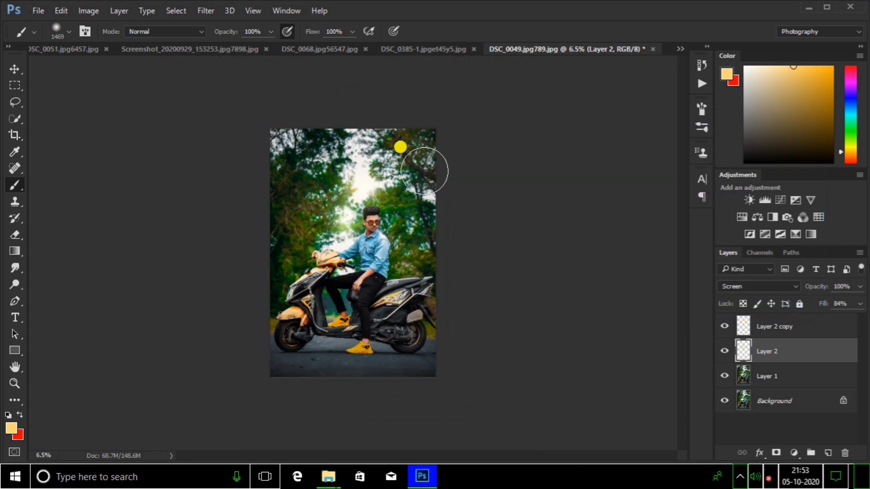
pyautogui.scroll(1, 400, 146)
pyautogui.rightClick(794, 391)
pyautogui.click(793, 344)
pyautogui.hotkey('ctrl', 'j')
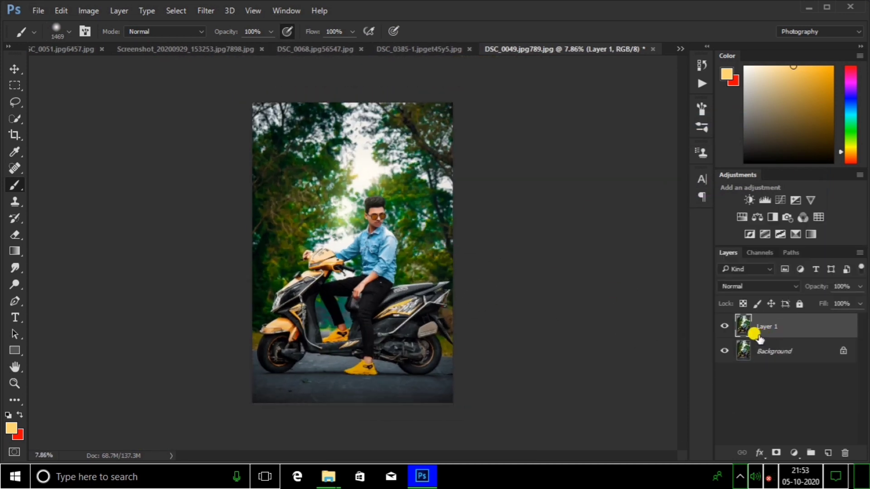
# In the Camera Raw Filter's HSL adjustments, set the Greens saturation to -77
pyautogui.hotkey('ctrl', 'shift', 'a')
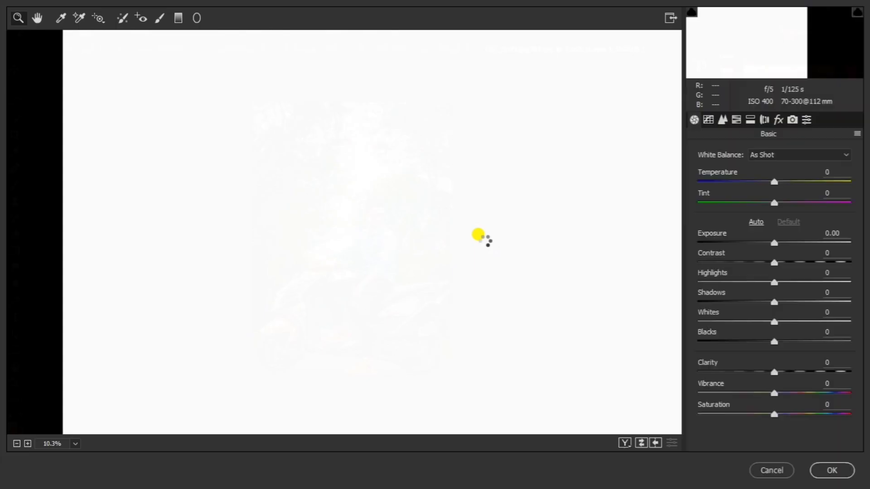
pyautogui.click(732, 120)
pyautogui.click(774, 170)
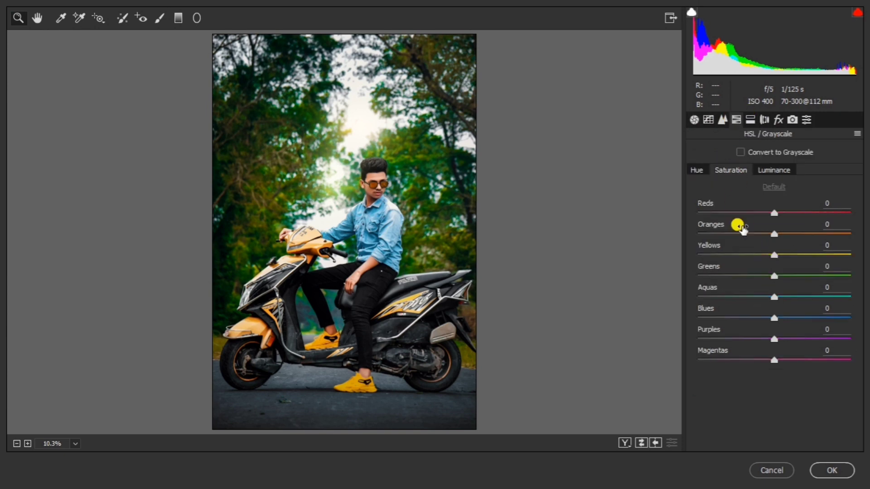
pyautogui.moveTo(774, 275); pyautogui.dragTo(688, 278)
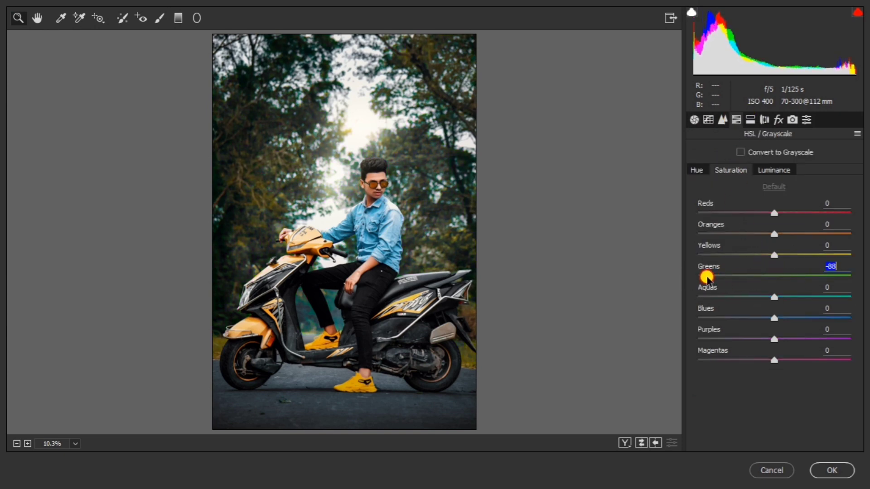
pyautogui.keyDown('alt'); pyautogui.click(631, 278); pyautogui.keyUp('alt')
pyautogui.click(632, 280)
pyautogui.keyDown('alt'); pyautogui.click(632, 281); pyautogui.keyUp('alt')
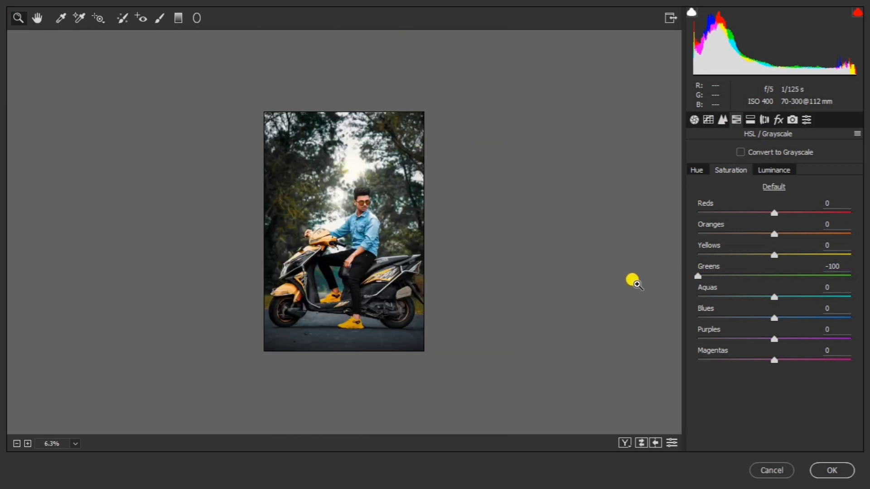
pyautogui.keyDown('alt'); pyautogui.click(633, 282); pyautogui.keyUp('alt')
pyautogui.click(633, 282)
pyautogui.moveTo(716, 275); pyautogui.dragTo(720, 277)
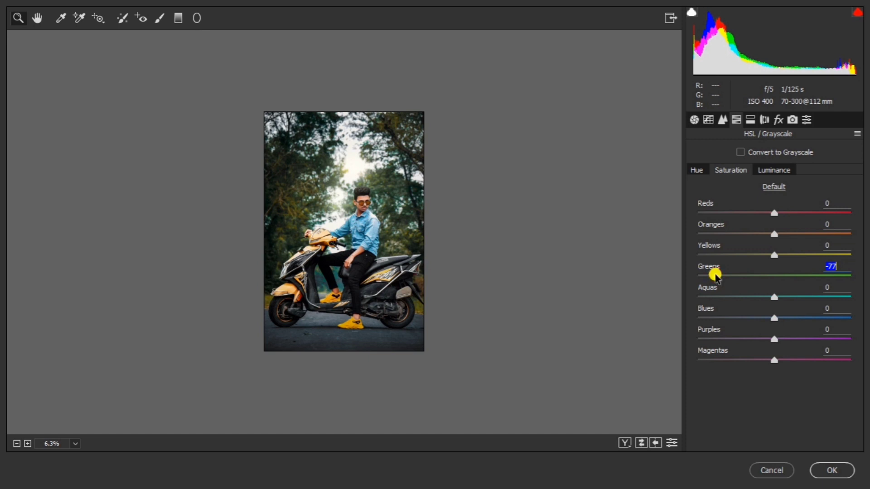
# Set the Yellows saturation to +40 in the HSL adjustments
pyautogui.click(777, 170)
pyautogui.moveTo(774, 275); pyautogui.dragTo(715, 276)
pyautogui.moveTo(774, 254); pyautogui.dragTo(811, 255)
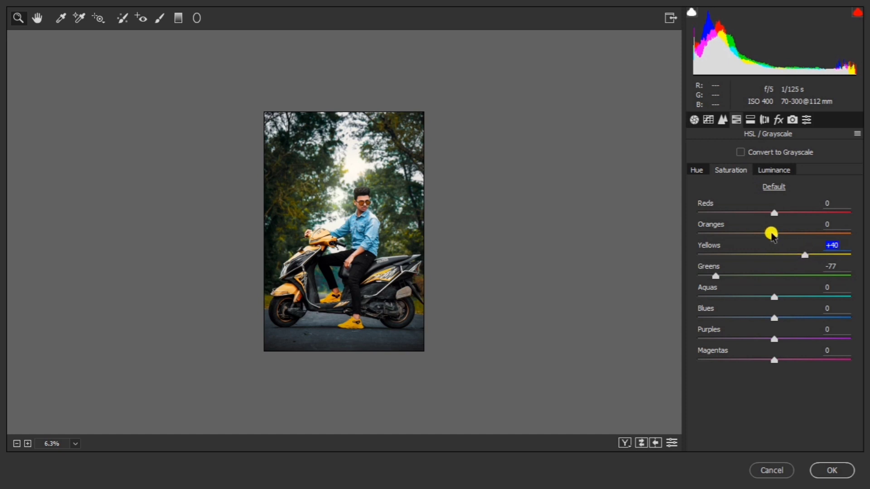
# Set the Yellows hue to -4 and the Greens hue to -21, try lowering the Aquas, and apply the Camera Raw grading
pyautogui.click(778, 170)
pyautogui.click(721, 120)
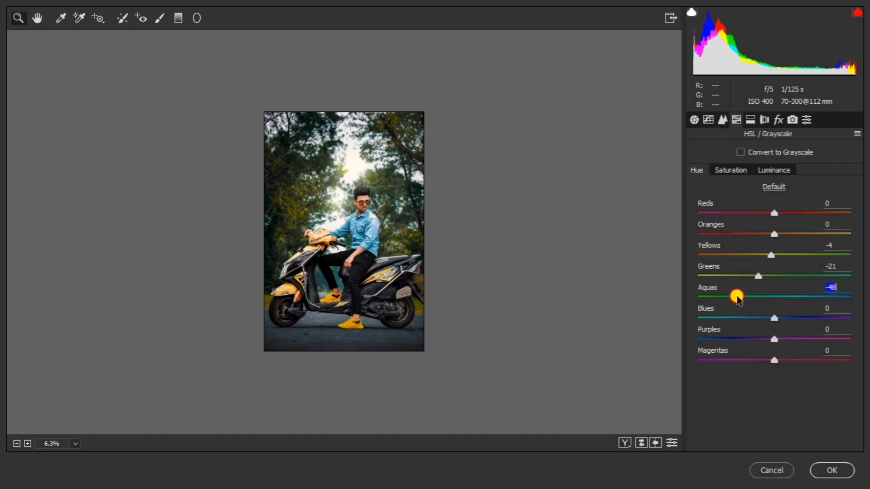
pyautogui.moveTo(735, 295); pyautogui.dragTo(570, 299)
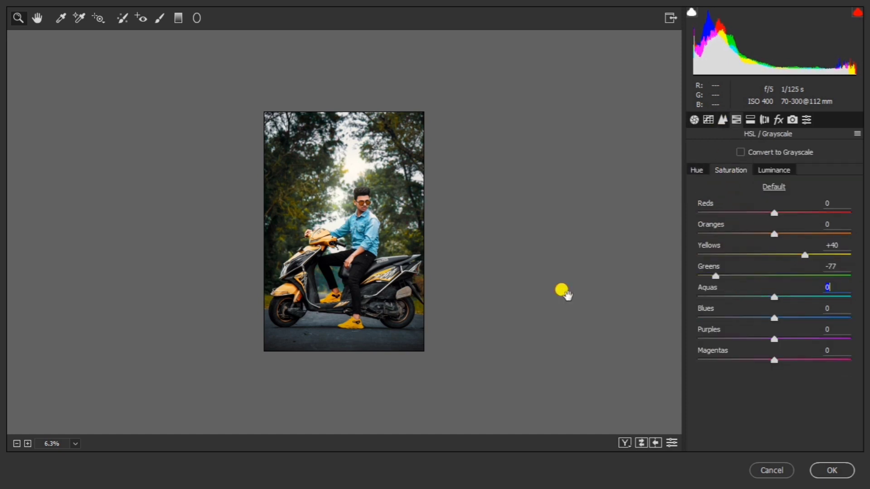
pyautogui.hotkey('ctrl', 'z')
pyautogui.hotkey('ctrl', 'z')
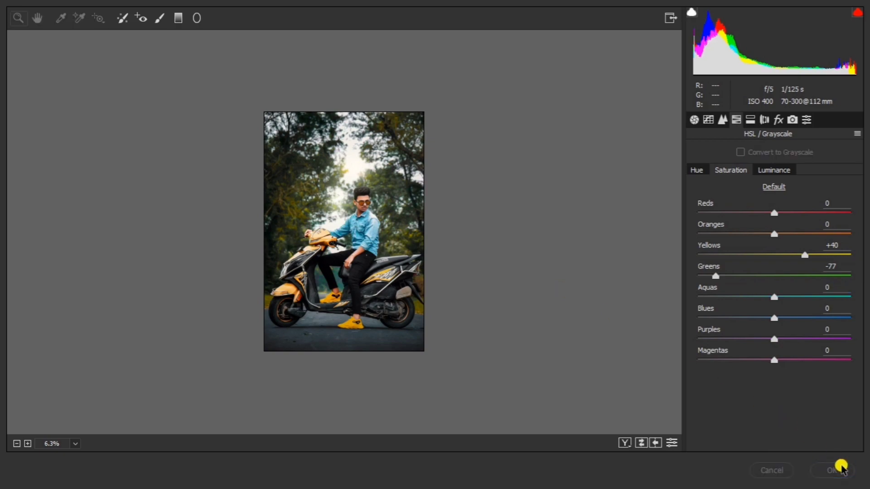
pyautogui.click(838, 469)
# Merge the graded Layer 1 into the Background and save the image
pyautogui.scroll(3, 340, 201)
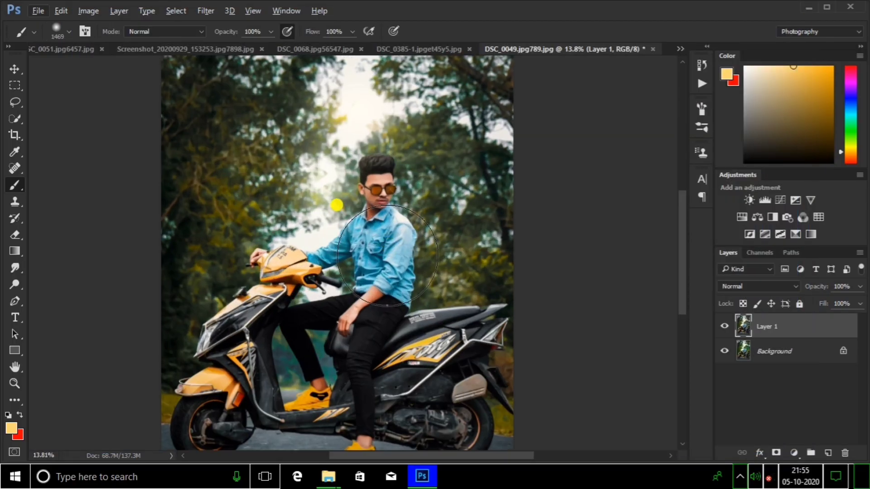
pyautogui.scroll(-2, 388, 272)
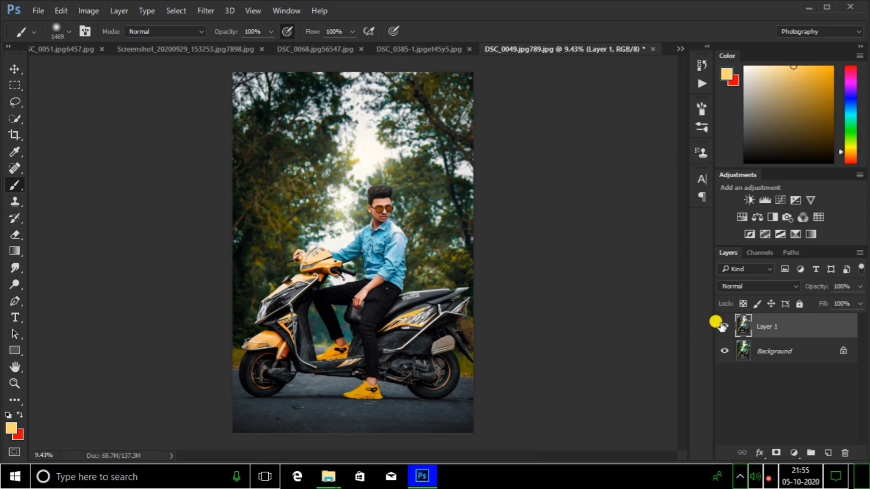
pyautogui.rightClick(804, 355)
pyautogui.click(786, 313)
pyautogui.hotkey('ctrl', 's')
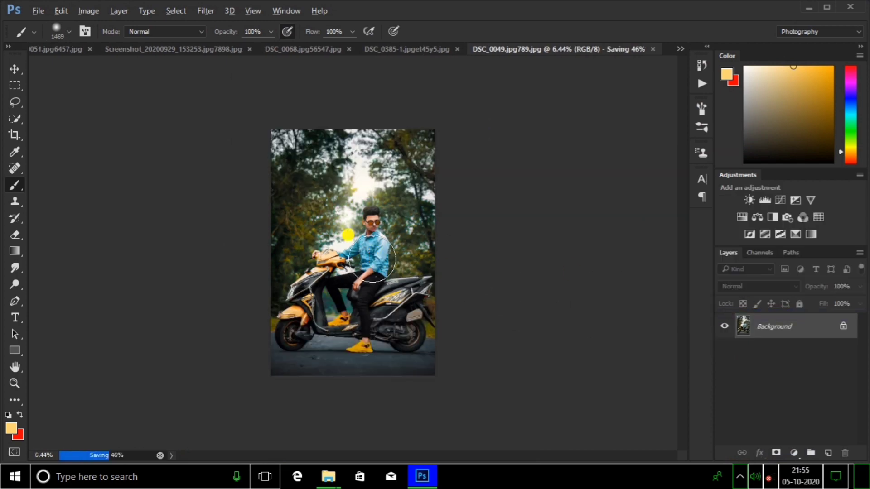
# Duplicate the Background and add a Vibrance adjustment layer with Vibrance -11 and Saturation -12
pyautogui.hotkey('ctrl', 'j')
pyautogui.scroll(5, 309, 239)
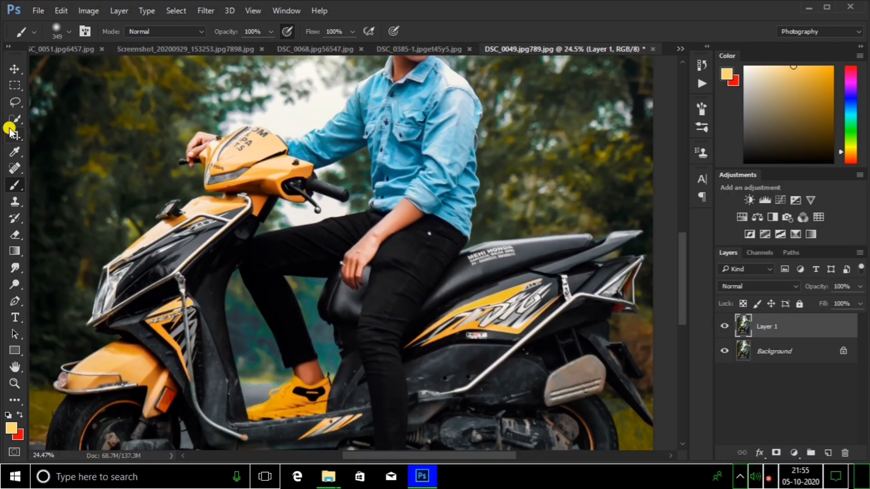
pyautogui.click(15, 102)
pyautogui.scroll(2, 401, 99)
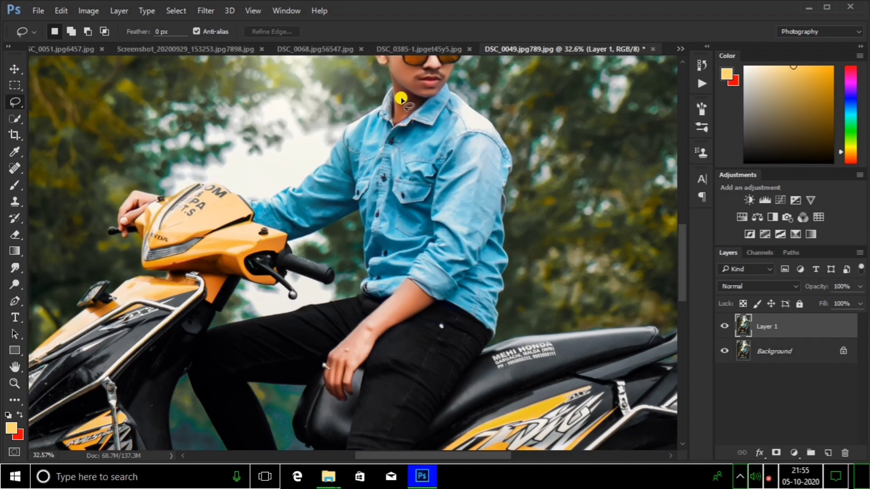
pyautogui.click(809, 202)
pyautogui.moveTo(642, 143); pyautogui.dragTo(638, 145)
# Hide the Vibrance effect with a black layer mask and reveal it on the hands, neck and face using the Eraser at 100% opacity
pyautogui.click(12, 235)
pyautogui.press('x')
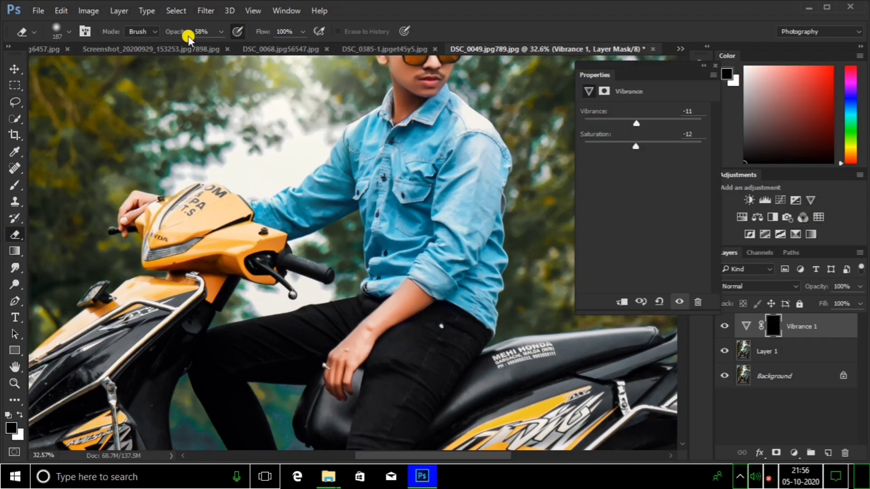
pyautogui.moveTo(391, 286); pyautogui.dragTo(360, 366)
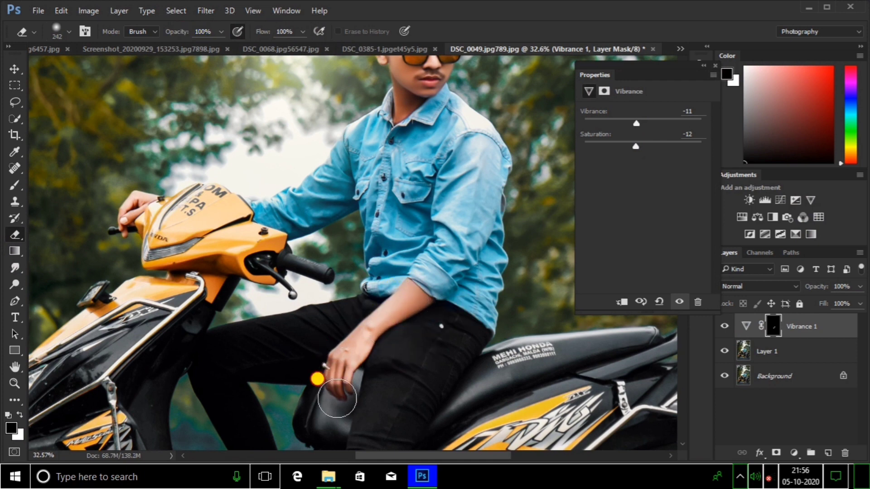
pyautogui.scroll(3, 336, 398)
pyautogui.scroll(2, 394, 167)
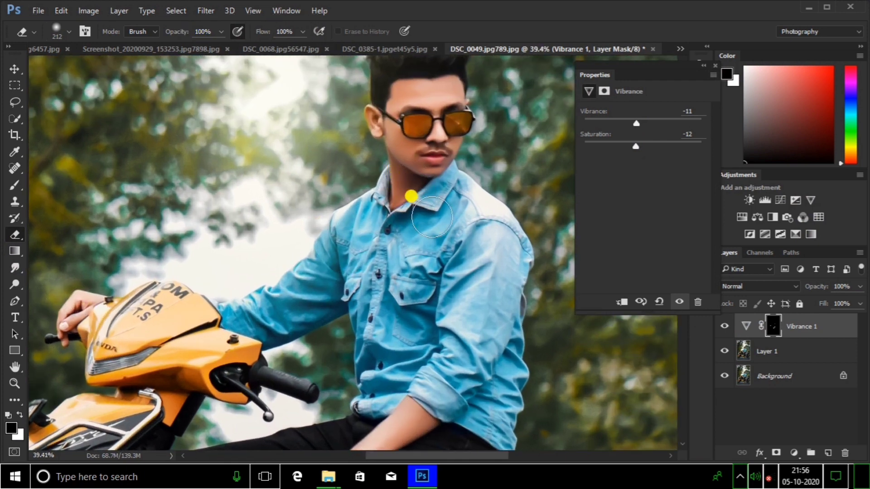
pyautogui.scroll(2, 380, 166)
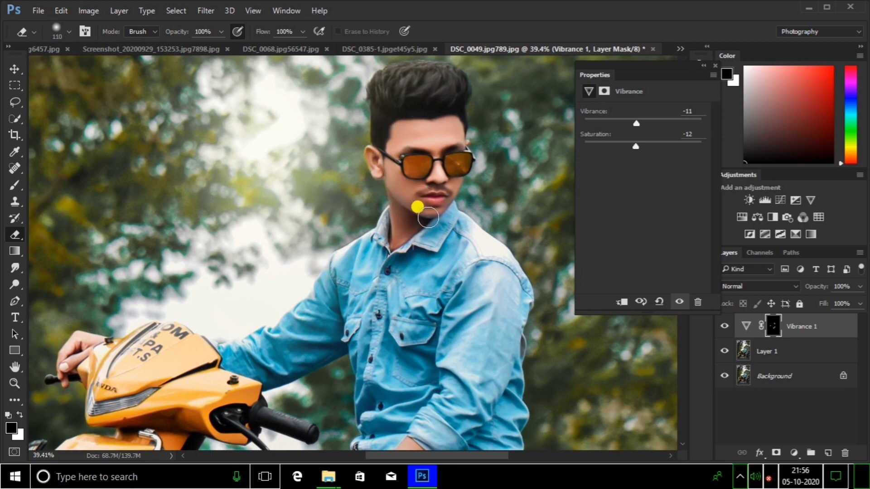
pyautogui.moveTo(432, 169); pyautogui.dragTo(453, 168)
# Reveal the Vibrance effect on the man's bare ankle through the layer mask and review the whole photo
pyautogui.scroll(-5, 491, 174)
pyautogui.scroll(-5, 442, 136)
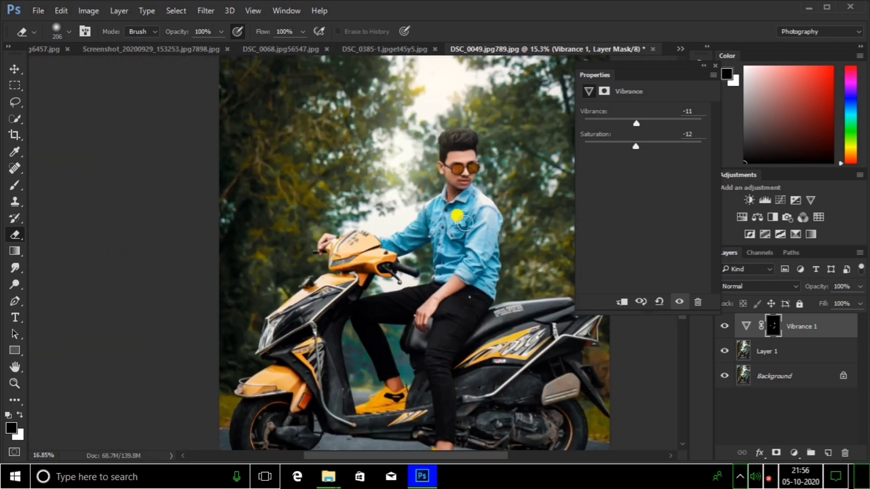
pyautogui.scroll(3, 449, 189)
pyautogui.scroll(3, 450, 292)
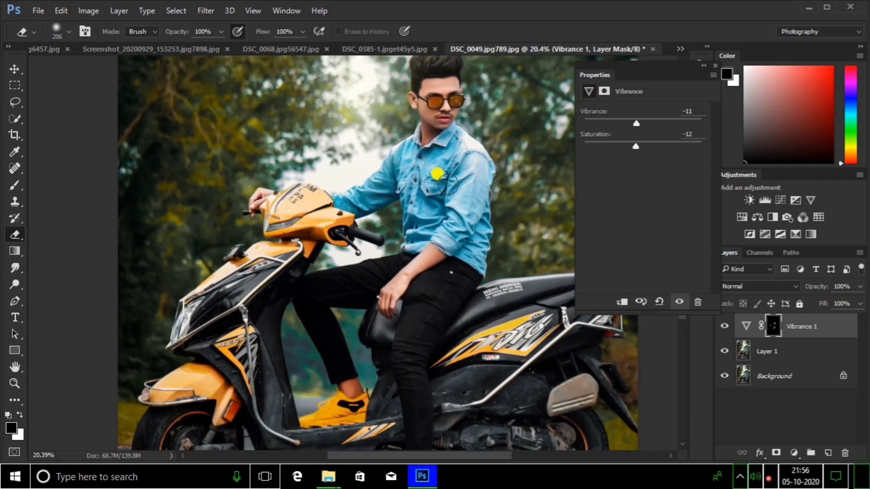
pyautogui.scroll(-3, 350, 337)
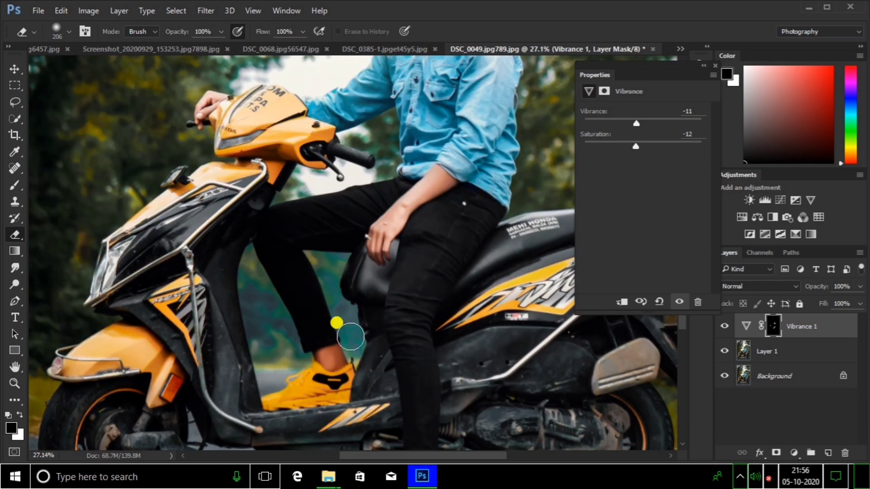
pyautogui.scroll(-3, 349, 334)
pyautogui.scroll(-3, 413, 325)
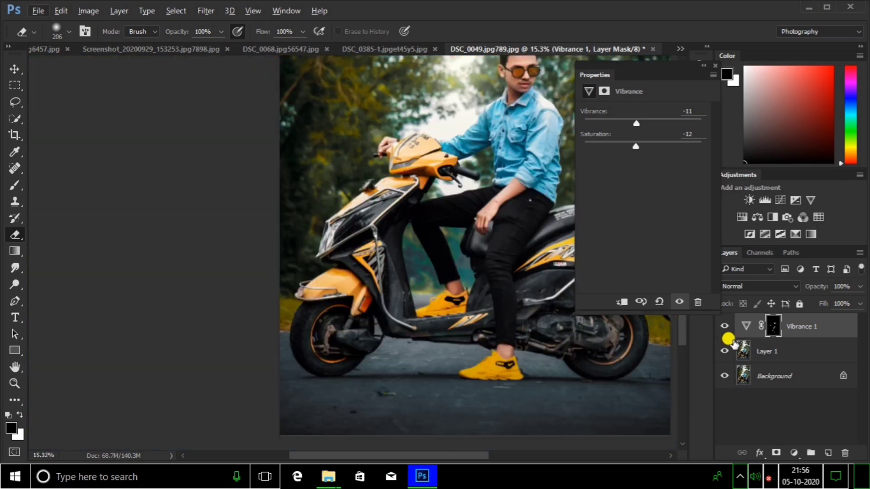
pyautogui.scroll(-2, 475, 270)
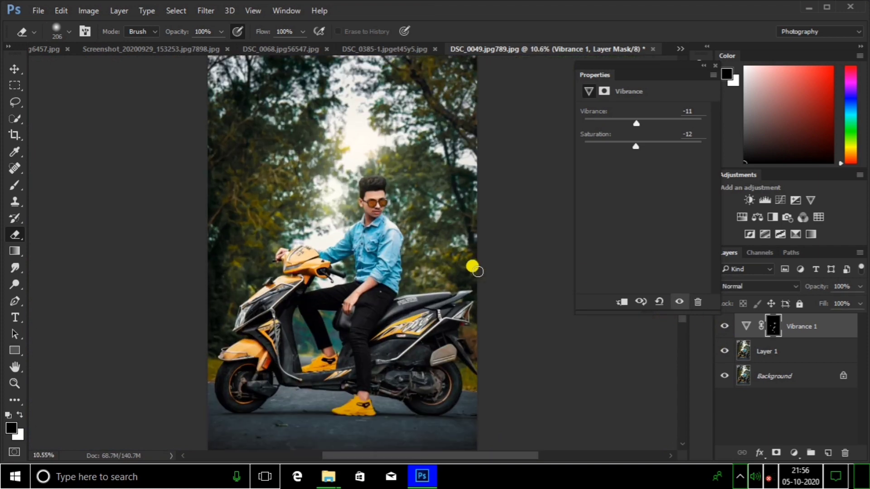
pyautogui.scroll(-2, 451, 270)
pyautogui.scroll(1, 450, 271)
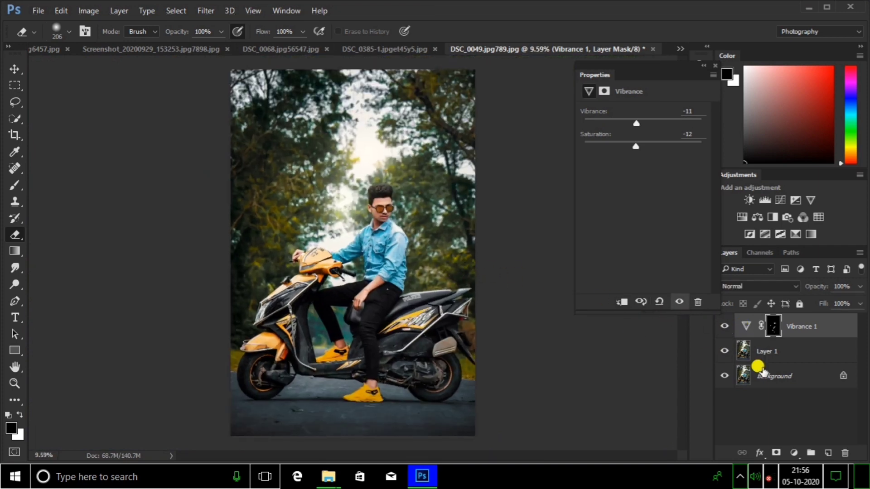
# Flatten the image and add a Selective Color adjustment layer with the Whites' Black at -5%
pyautogui.rightClick(766, 376)
pyautogui.click(729, 330)
pyautogui.click(794, 453)
pyautogui.click(770, 446)
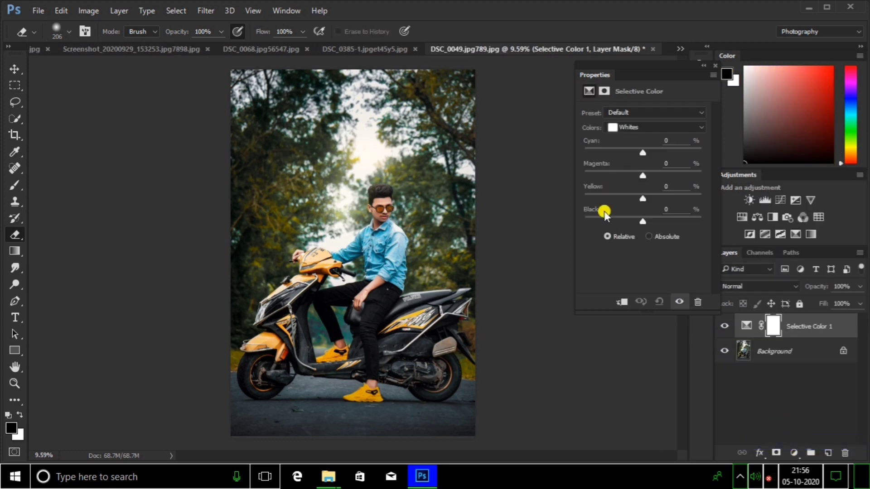
pyautogui.hotkey('ctrl', '0')
pyautogui.moveTo(643, 222)
pyautogui.mouseDown()
pyautogui.moveTo(584, 220)
pyautogui.moveTo(715, 222)
pyautogui.moveTo(629, 222)
pyautogui.moveTo(645, 225)
pyautogui.moveTo(639, 216)
pyautogui.mouseUp()
pyautogui.moveTo(656, 151); pyautogui.dragTo(697, 141)
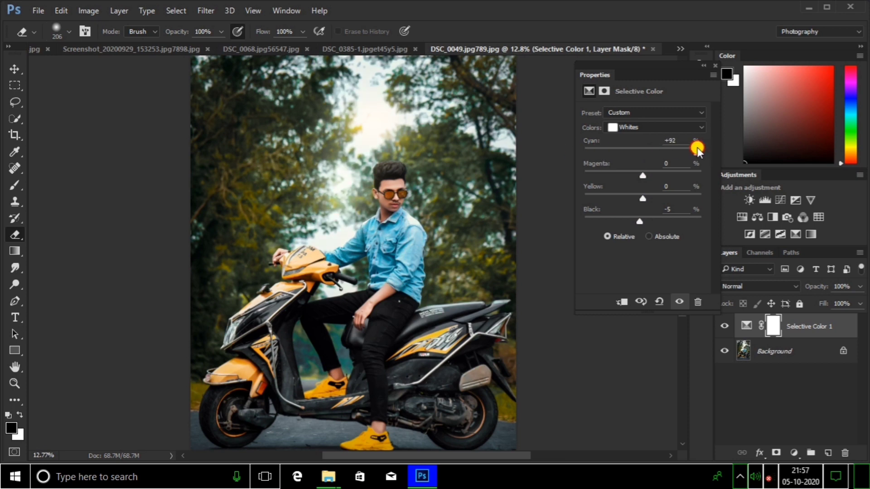
pyautogui.scroll(-2, 422, 156)
pyautogui.scroll(1, 443, 200)
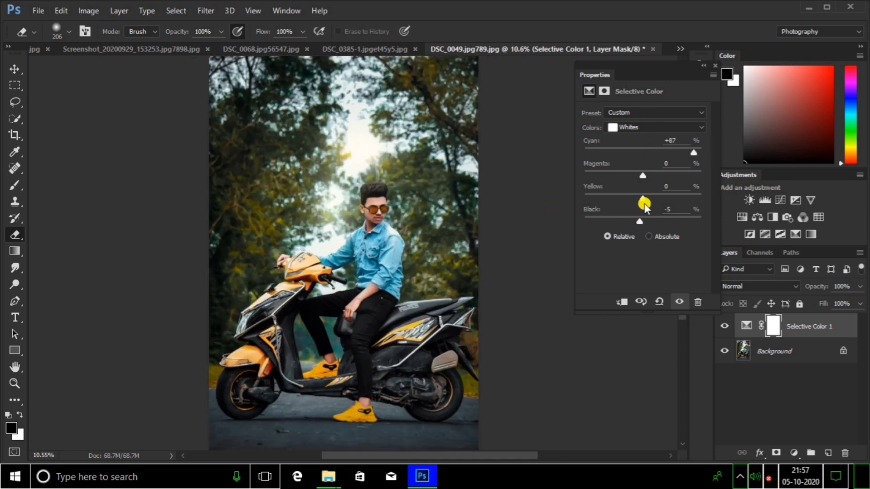
pyautogui.hotkey('ctrl', 'z')
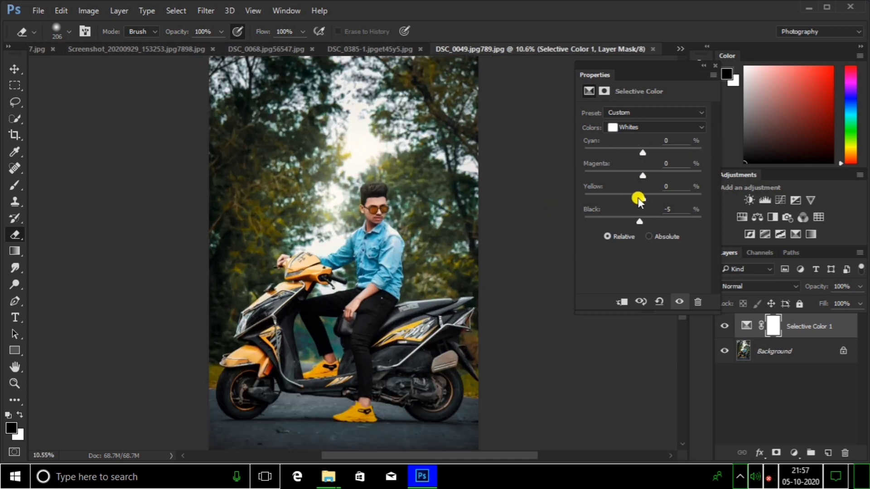
# Set the Whites to Cyan +27% and Magenta -17% in the Selective Color adjustment and flatten the image
pyautogui.moveTo(670, 194); pyautogui.dragTo(643, 198)
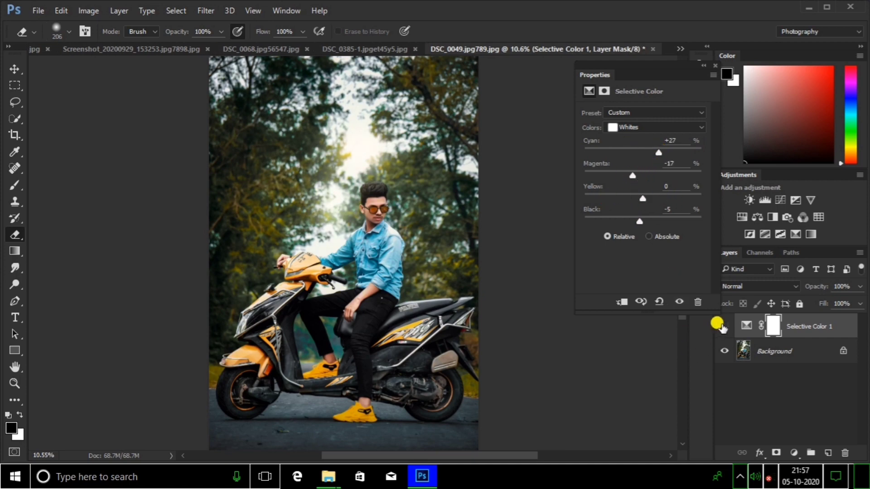
pyautogui.scroll(8, 394, 196)
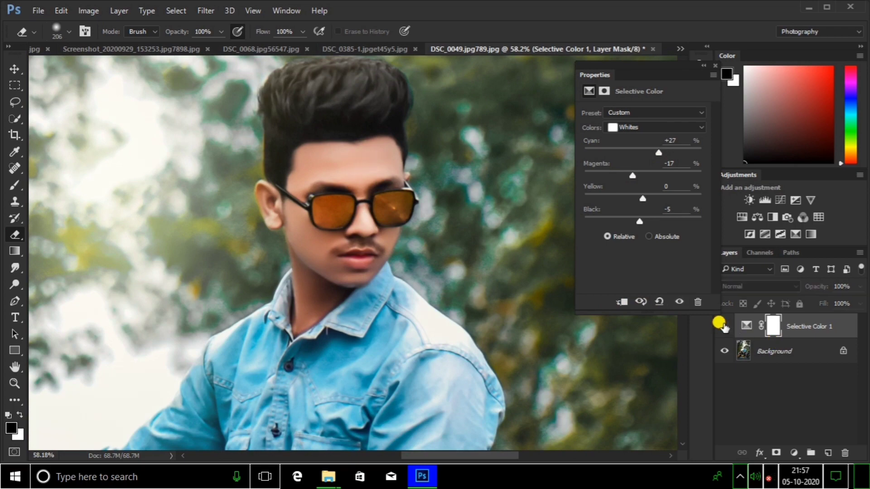
pyautogui.scroll(-8, 423, 196)
pyautogui.rightClick(797, 349)
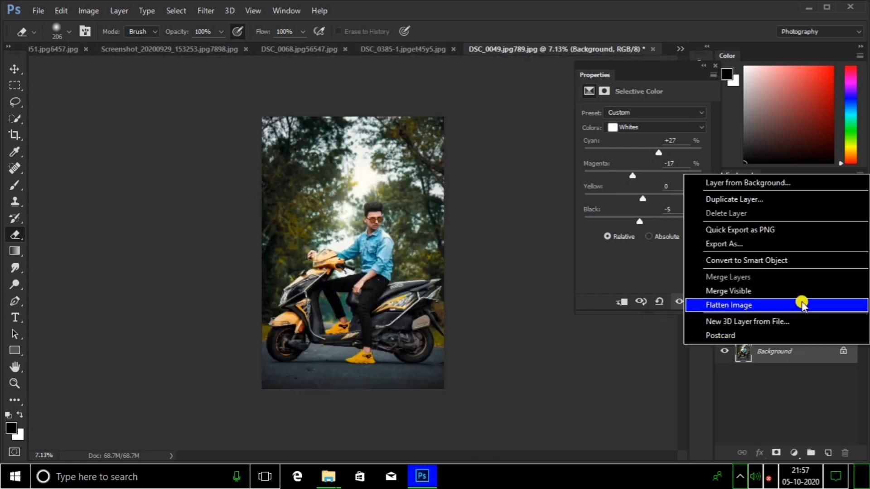
pyautogui.click(802, 305)
pyautogui.scroll(1, 364, 253)
pyautogui.scroll(-2, 383, 234)
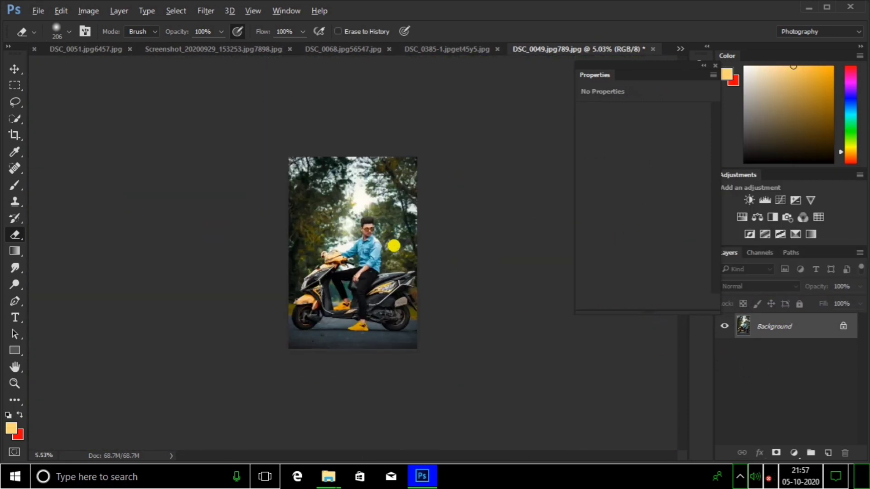
pyautogui.scroll(1, 394, 246)
# Place the style.3RD.png logo from the desktop, scaled to 40.13% width and 42.95% height, over the trees above the scooter seat
pyautogui.press('super+d')
pyautogui.moveTo(393, 451); pyautogui.dragTo(418, 349)
pyautogui.scroll(3, 417, 349)
pyautogui.moveTo(472, 439); pyautogui.dragTo(422, 361)
pyautogui.scroll(-1, 470, 456)
pyautogui.moveTo(398, 294); pyautogui.dragTo(438, 322)
pyautogui.moveTo(459, 389); pyautogui.dragTo(456, 363)
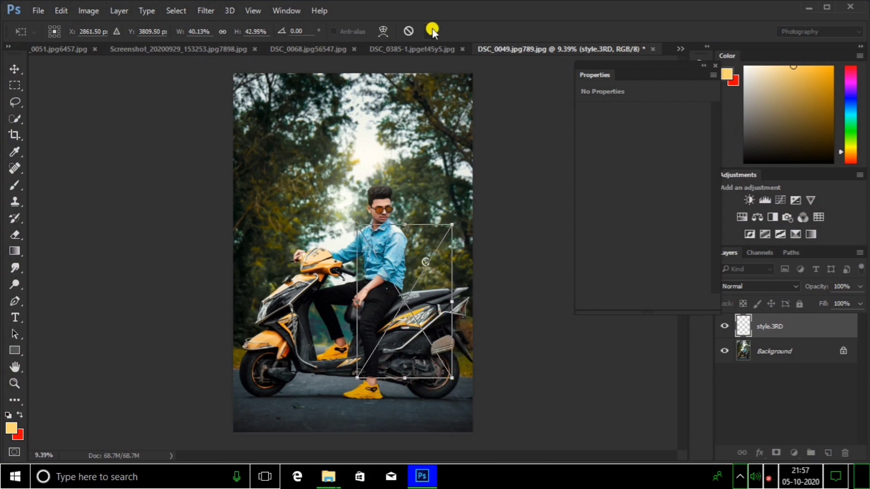
pyautogui.click(431, 31)
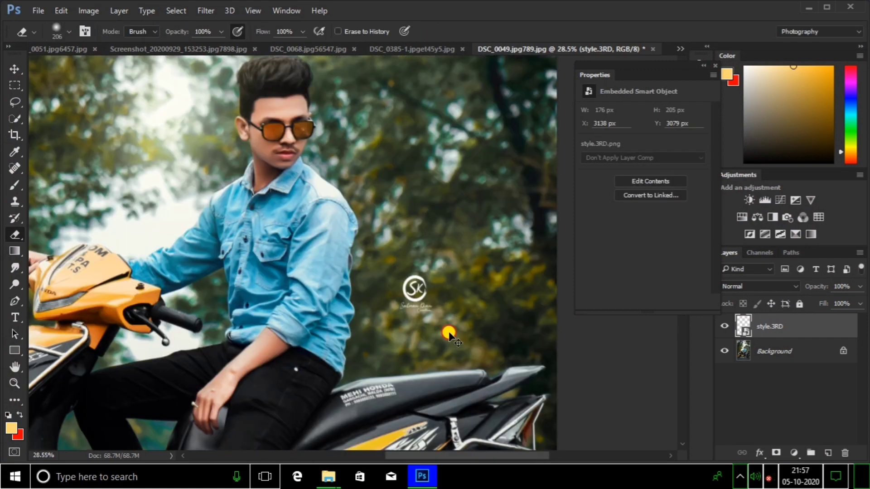
# Move the logo closer to the photo's edge behind the rider and scale it to 35.73% width and 37.63% height
pyautogui.moveTo(448, 335); pyautogui.dragTo(458, 333)
pyautogui.scroll(-2, 457, 321)
pyautogui.moveTo(458, 298); pyautogui.dragTo(462, 271)
pyautogui.scroll(-2, 455, 296)
pyautogui.scroll(3, 462, 272)
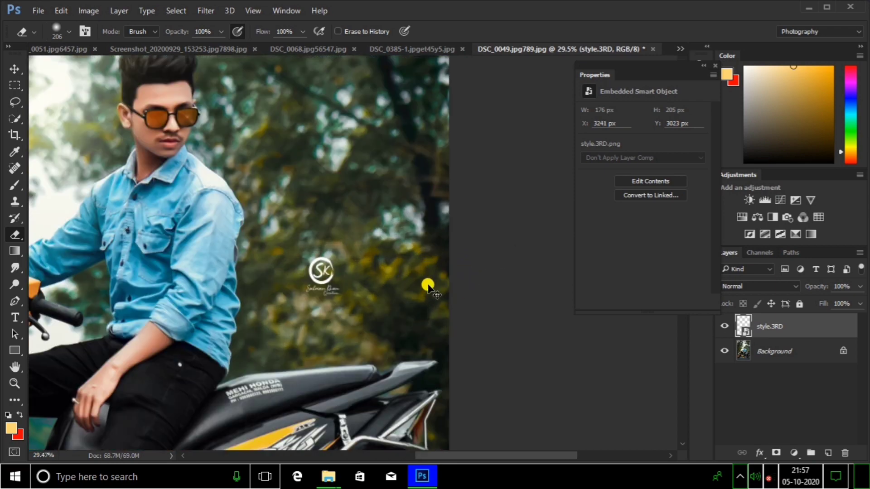
pyautogui.hotkey('ctrl', 't')
pyautogui.moveTo(104, 153); pyautogui.dragTo(118, 177)
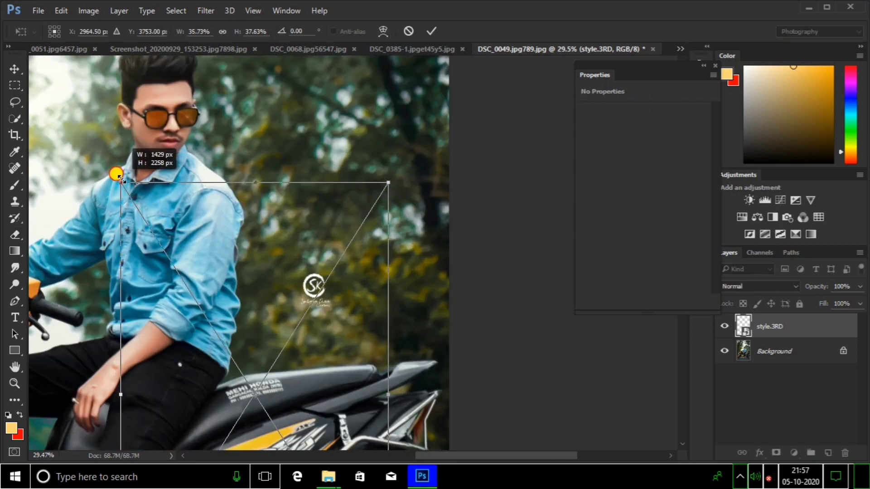
pyautogui.click(432, 31)
pyautogui.press('e')
# Try the logo over the trees in front of the scooter, at about X 593 px
pyautogui.scroll(-6, 461, 294)
pyautogui.scroll(3, 461, 295)
pyautogui.moveTo(477, 291); pyautogui.dragTo(298, 289)
pyautogui.scroll(-3, 332, 291)
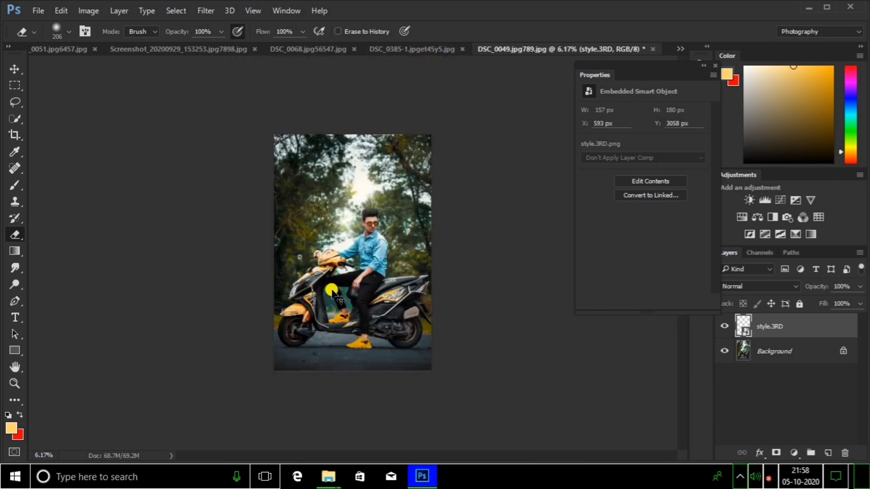
# Move the logo to the trees behind the rider, above the scooter seat, and flatten the image
pyautogui.moveTo(350, 279); pyautogui.dragTo(433, 290)
pyautogui.scroll(2, 435, 283)
pyautogui.rightClick(793, 349)
pyautogui.click(784, 307)
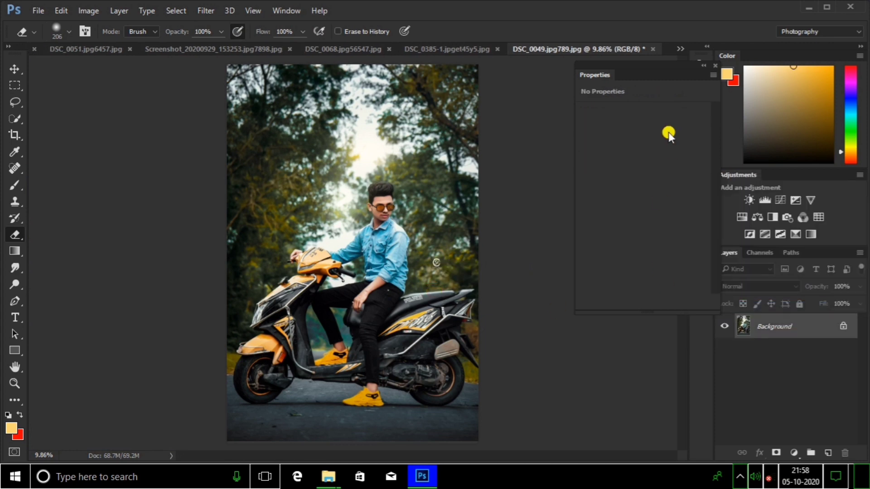
# Save the finished image and minimize the program window to the desktop
pyautogui.scroll(-3, 418, 239)
pyautogui.scroll(1, 420, 238)
pyautogui.hotkey('ctrl', 's')
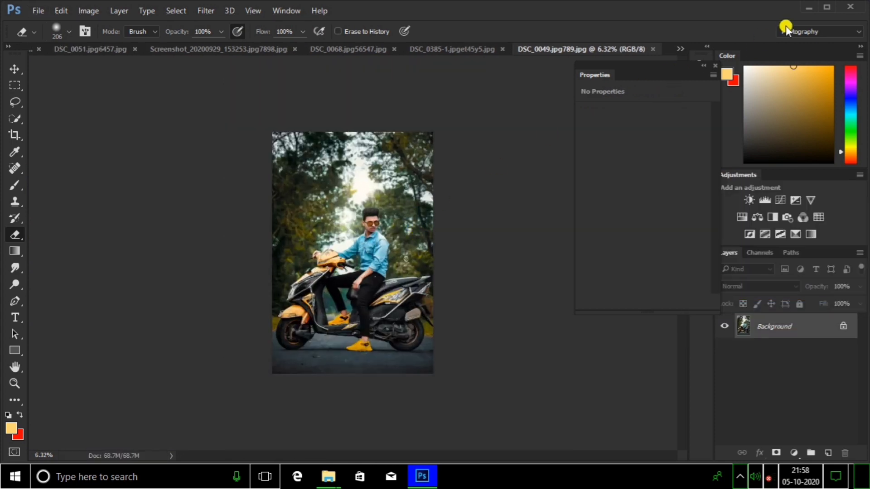
pyautogui.click(809, 8)
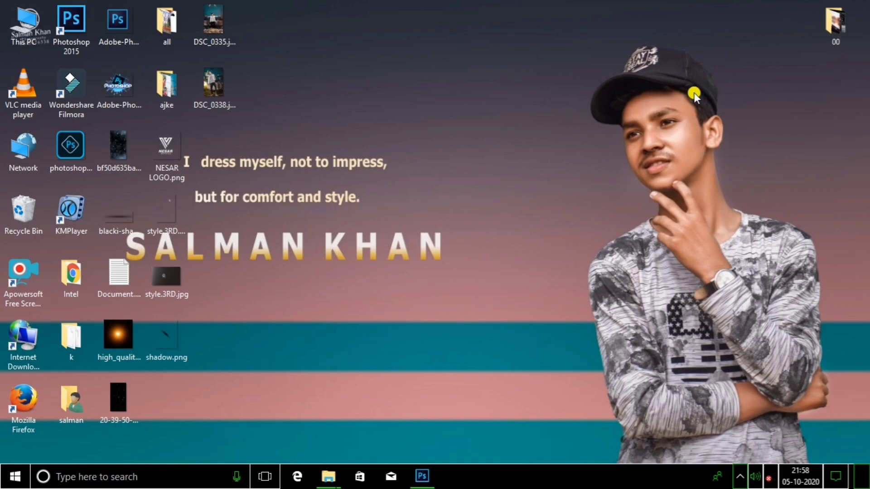